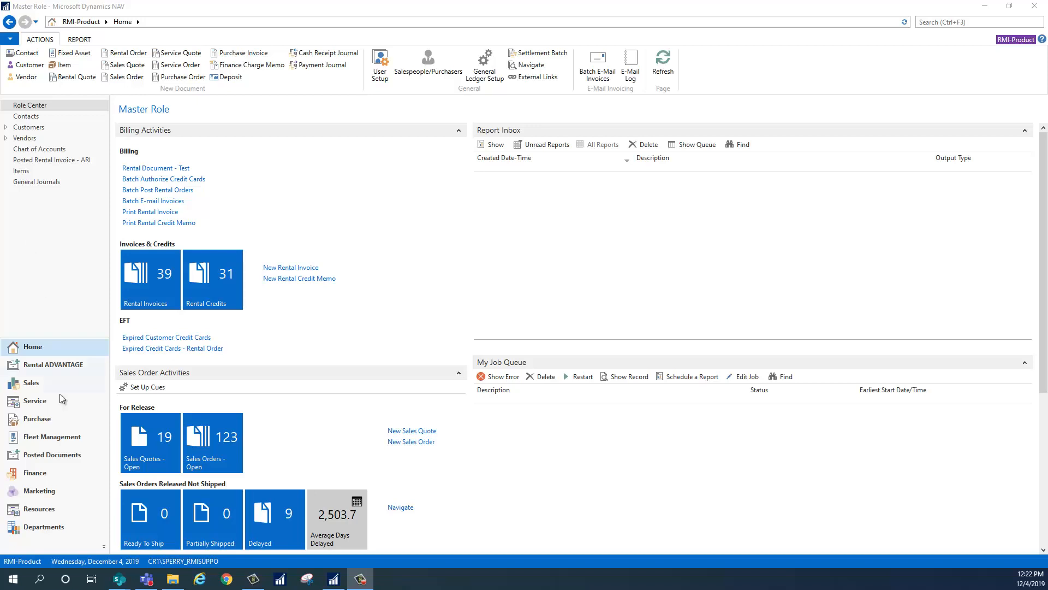
Review the fixed asset card of FA00277, the Dell Inspiron 8500 notebook, from the Fleet Management asset list and close it.
{"action": "left_click", "coordinate": [50, 436]}
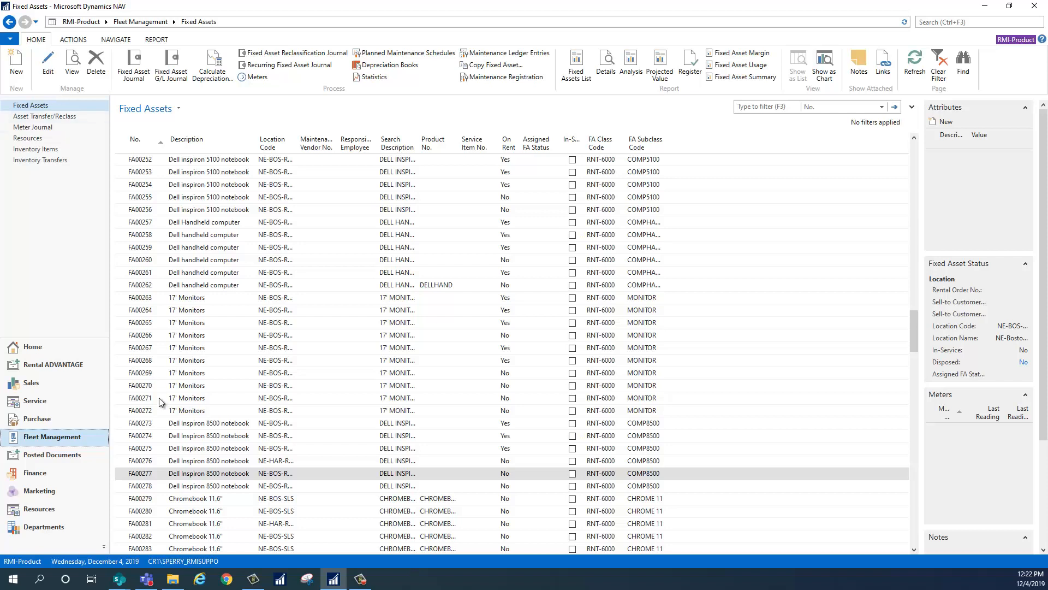
{"action": "left_click", "coordinate": [152, 475]}
{"action": "double_click", "coordinate": [149, 473]}
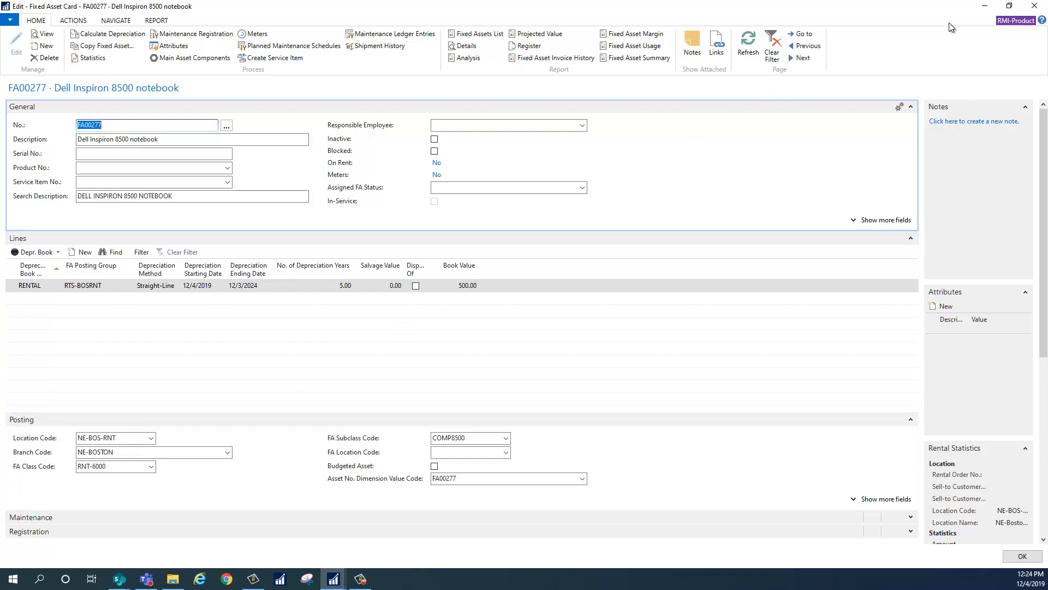
{"action": "left_click", "coordinate": [1035, 6]}
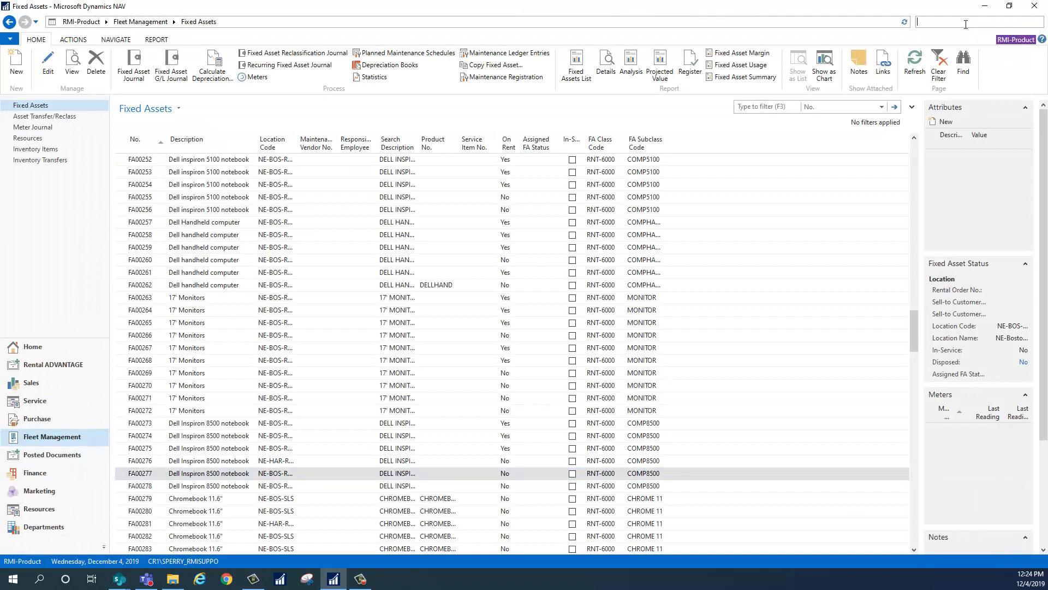
Search for "transfe" and open the Transfer/Reclass Journal in a maximized window.
{"action": "left_click", "coordinate": [966, 24]}
{"action": "type", "text": "tran"}
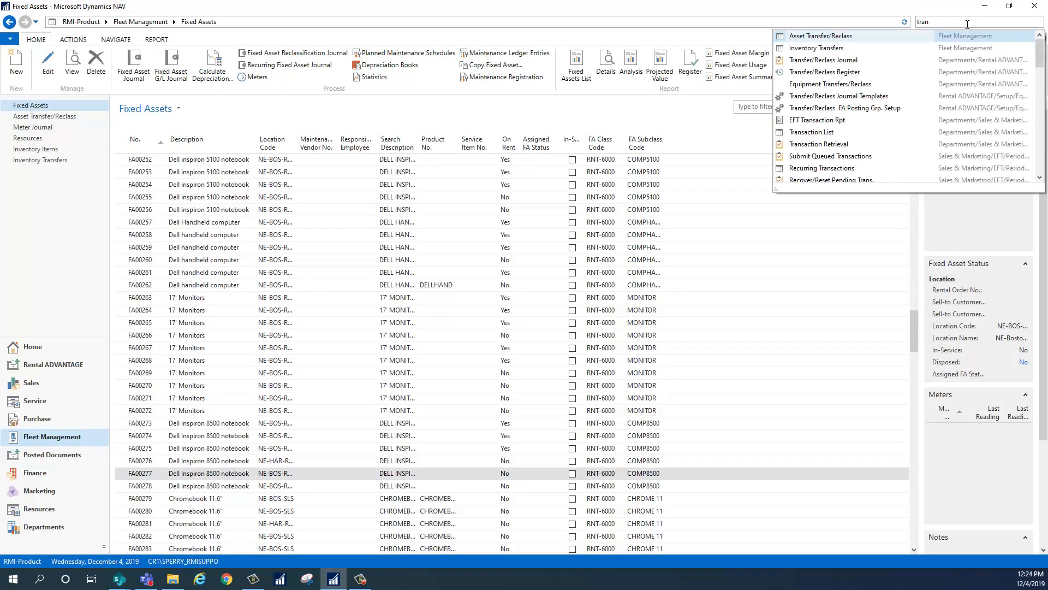
{"action": "type", "text": "sfe"}
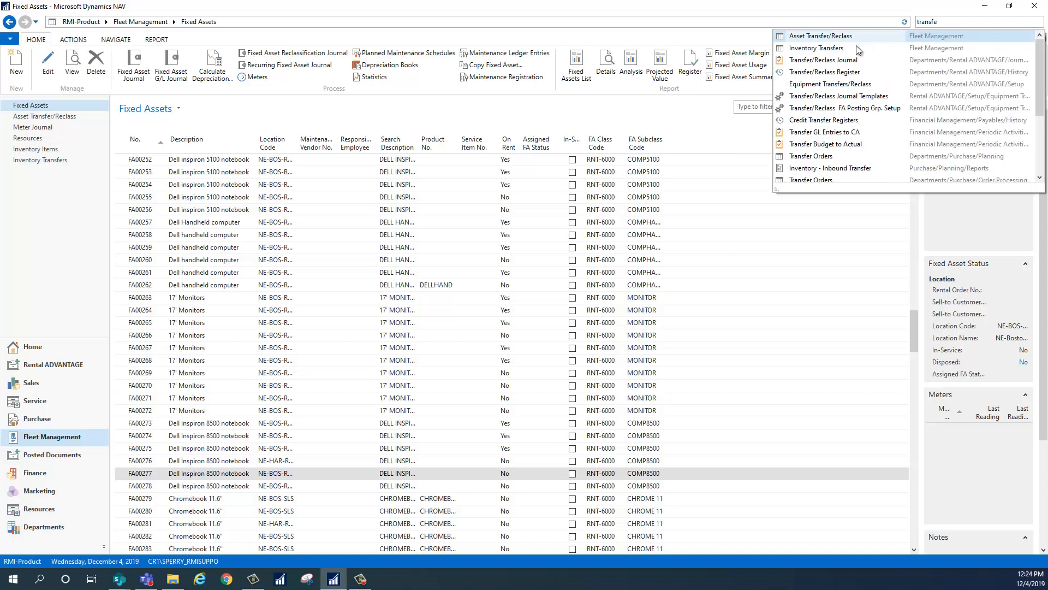
{"action": "left_click", "coordinate": [839, 61]}
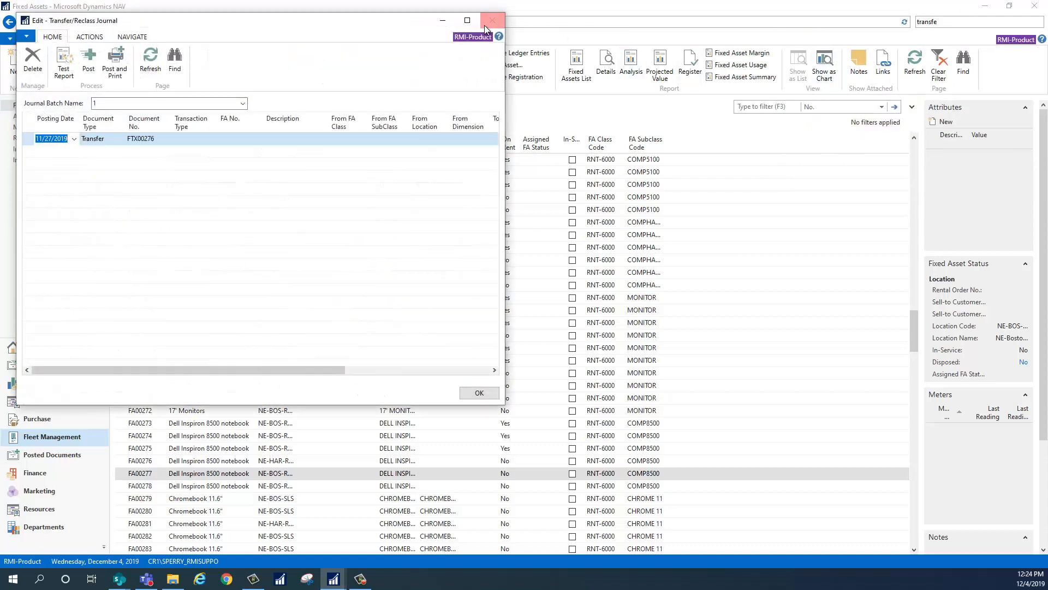
{"action": "left_click", "coordinate": [468, 21]}
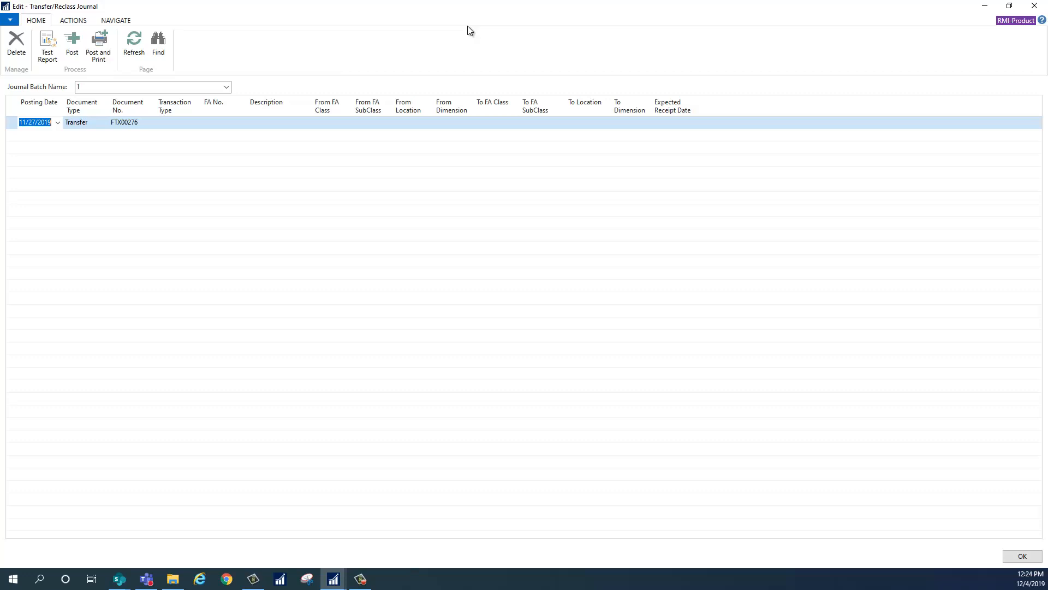
Switch the transfer/reclass journal to the BOSTON batch.
{"action": "left_click", "coordinate": [226, 87]}
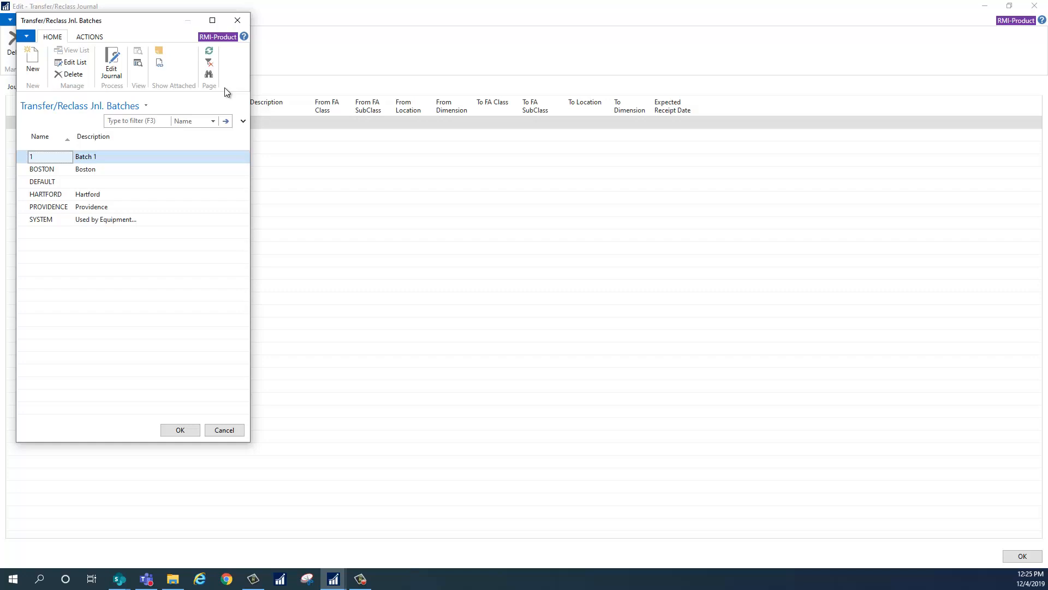
{"action": "left_click", "coordinate": [97, 171]}
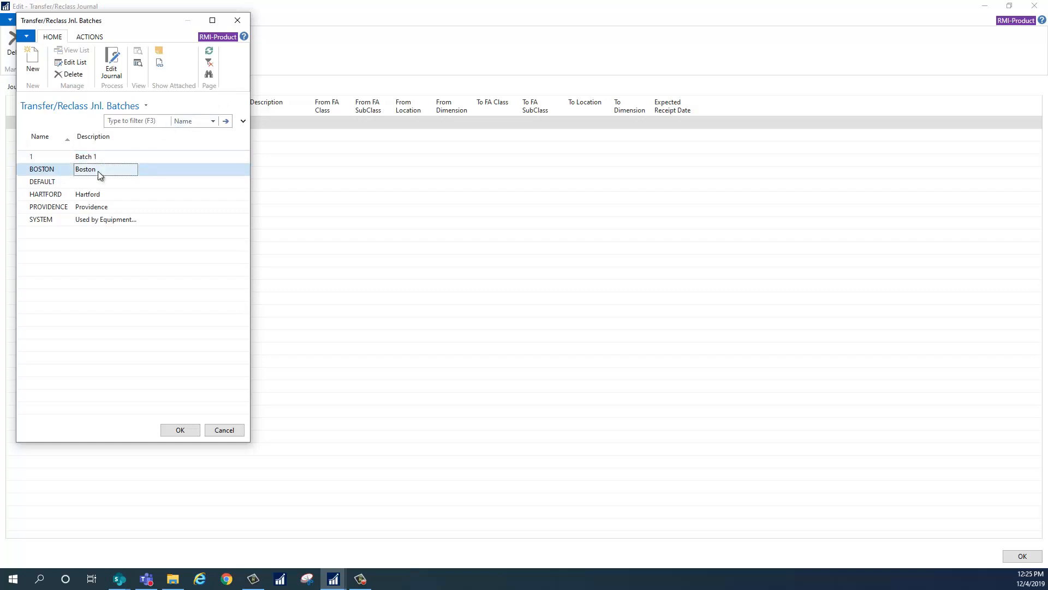
{"action": "left_click", "coordinate": [178, 431]}
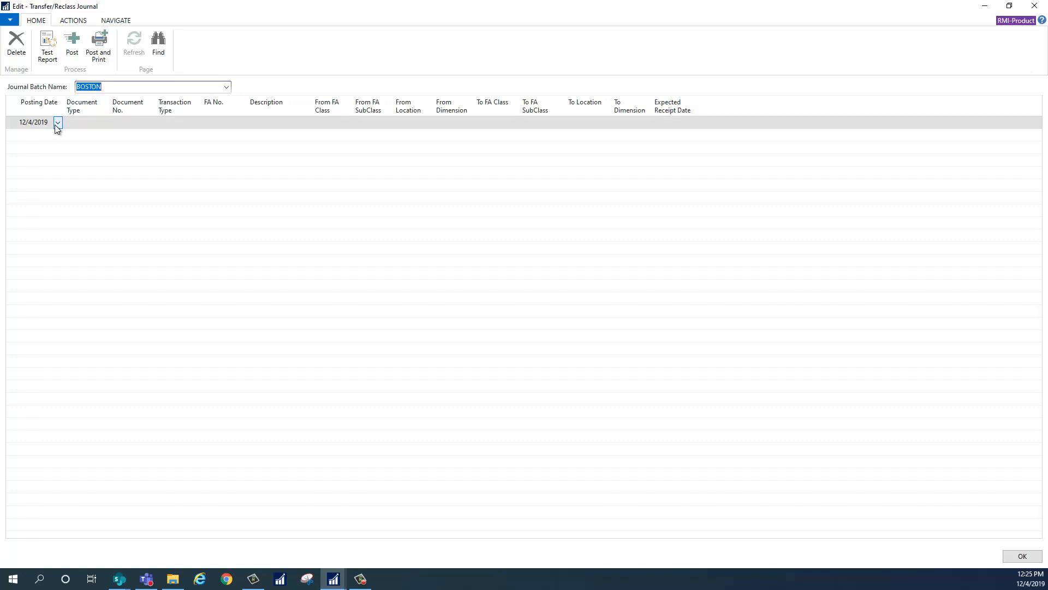
Set the journal line's document type to Transfer and its transaction type to Shipment.
{"action": "left_click", "coordinate": [100, 125]}
{"action": "left_click", "coordinate": [103, 123]}
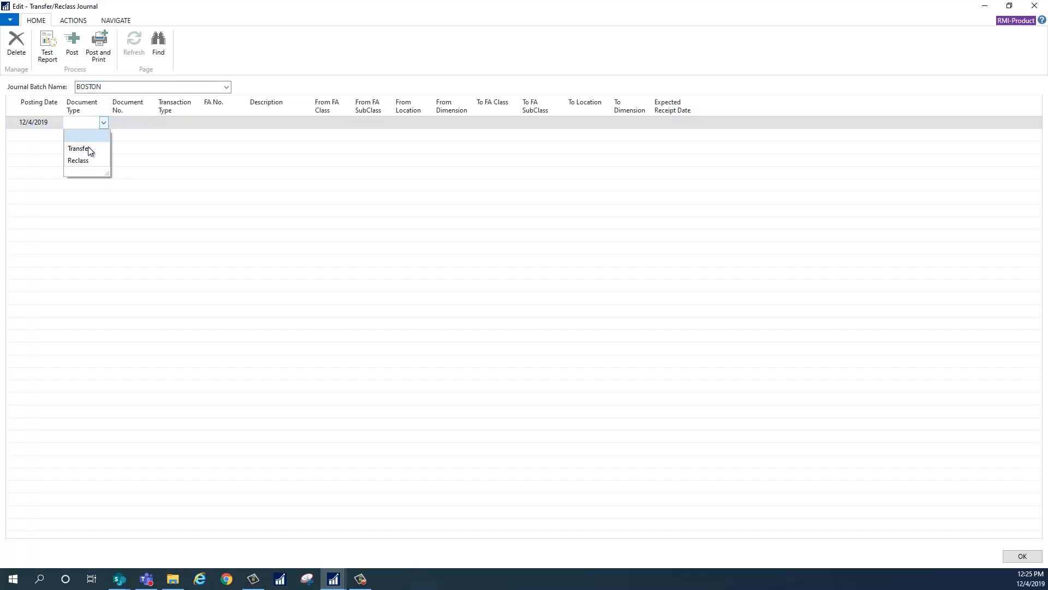
{"action": "left_click", "coordinate": [89, 147]}
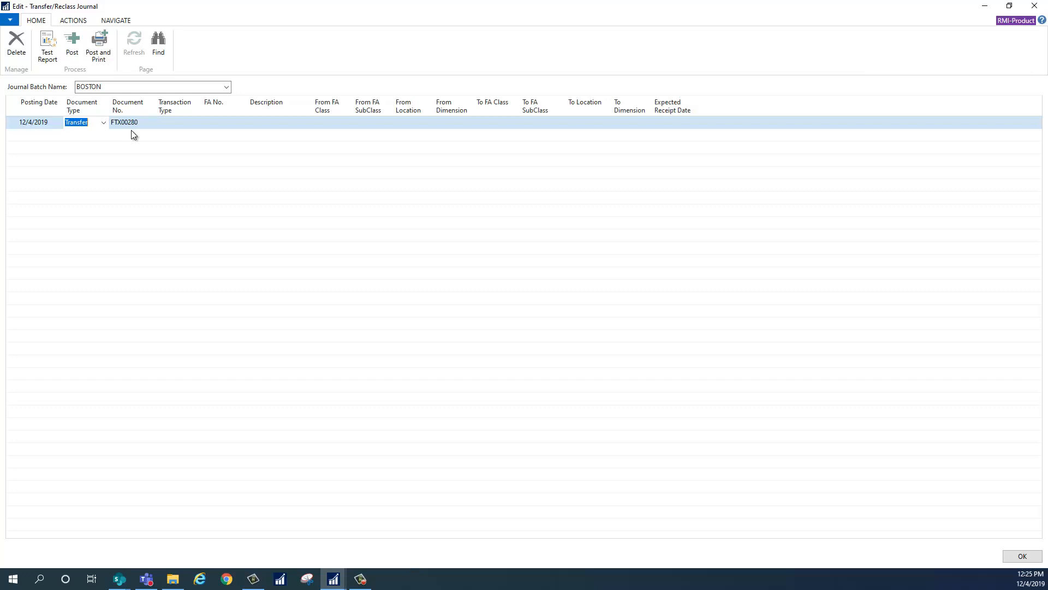
{"action": "left_click", "coordinate": [194, 123]}
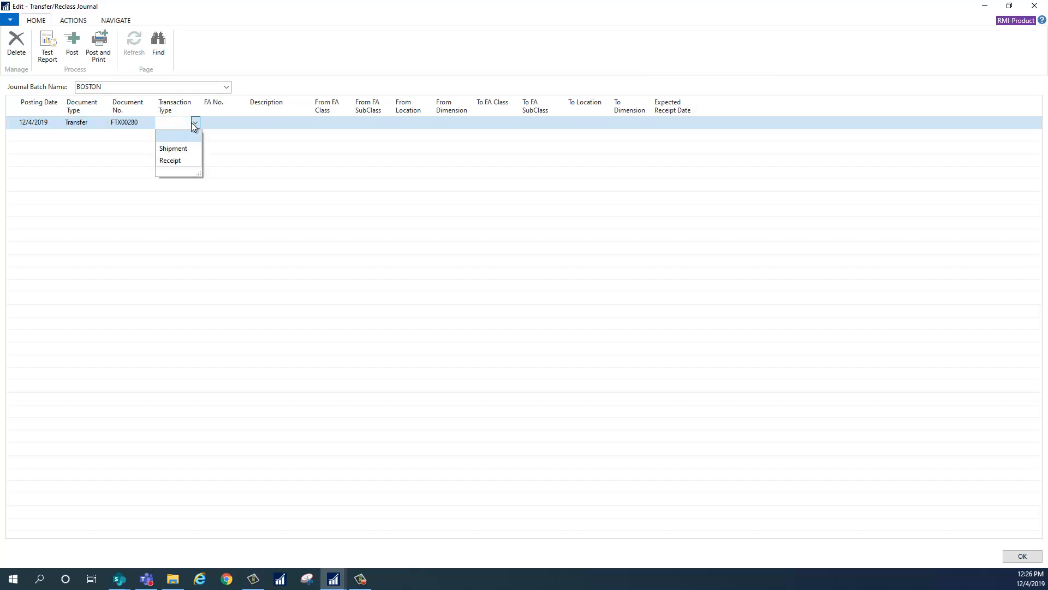
{"action": "left_click", "coordinate": [188, 150]}
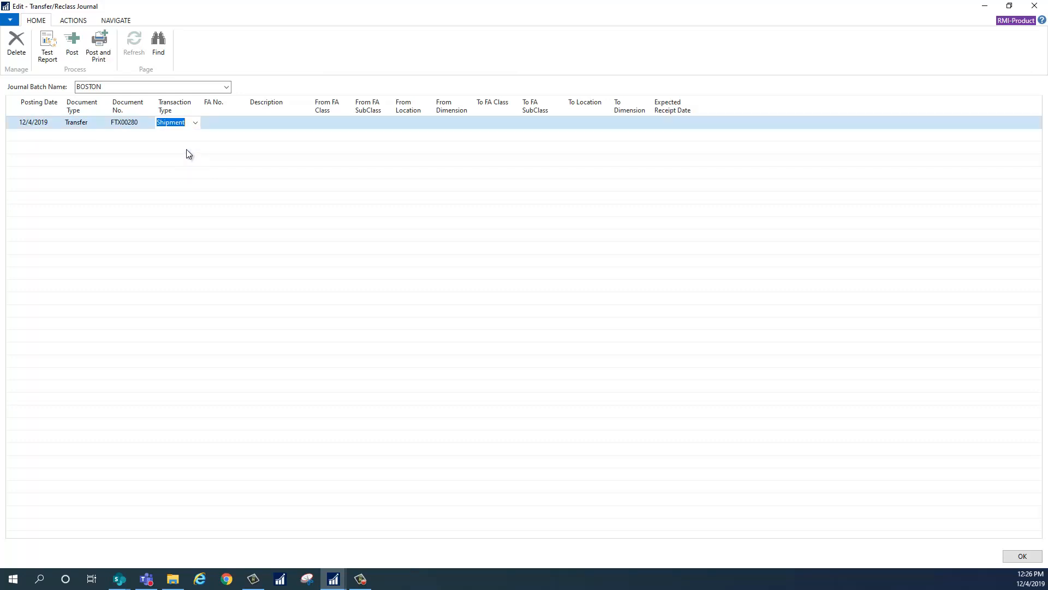
Filter the fixed asset list by 277 and assign asset FA00277 to the journal line.
{"action": "left_click", "coordinate": [216, 121]}
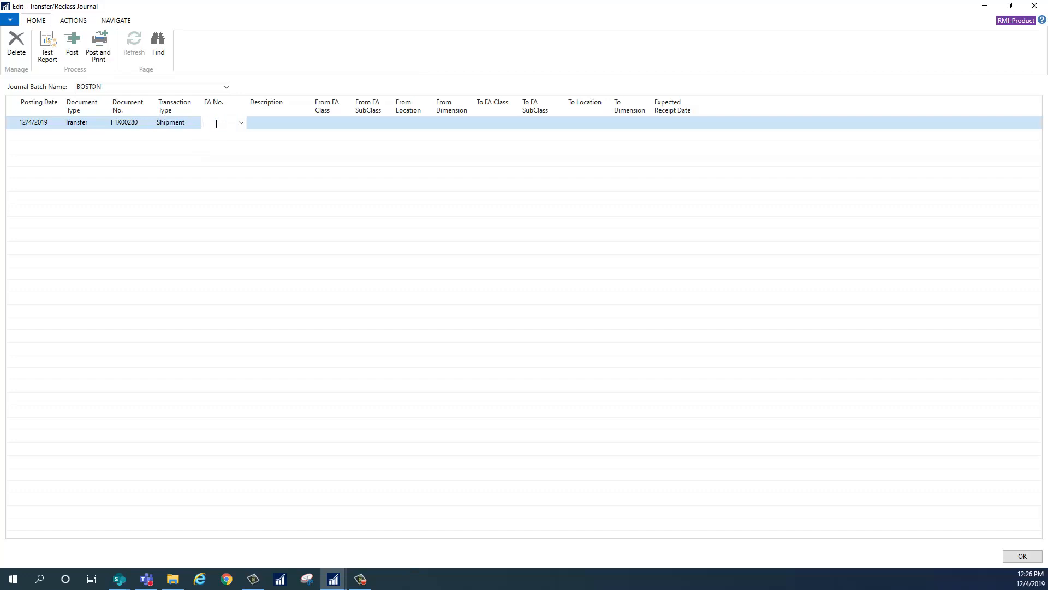
{"action": "left_click", "coordinate": [239, 123]}
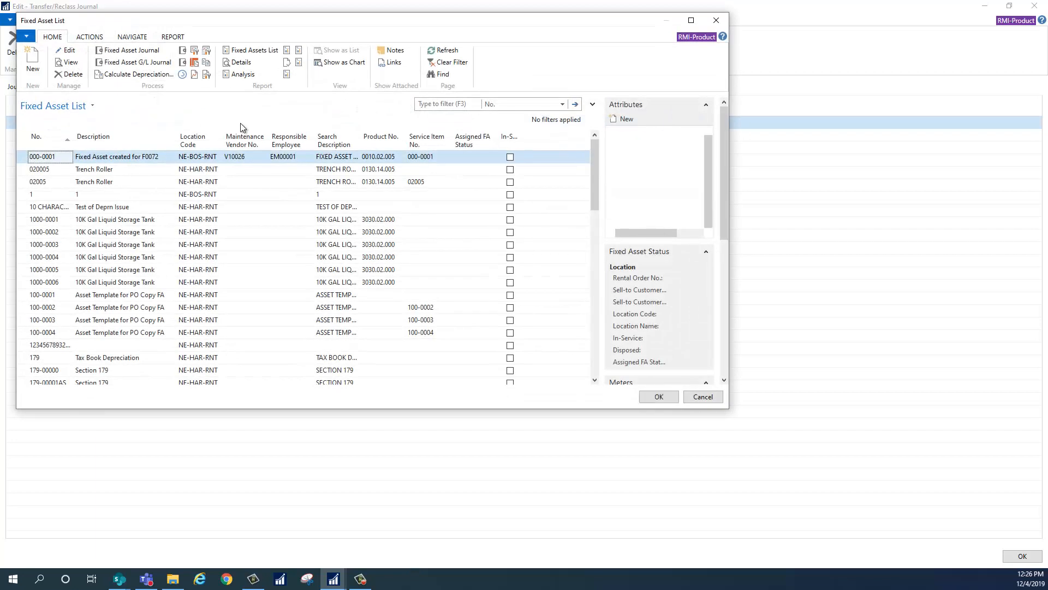
{"action": "left_click", "coordinate": [429, 104]}
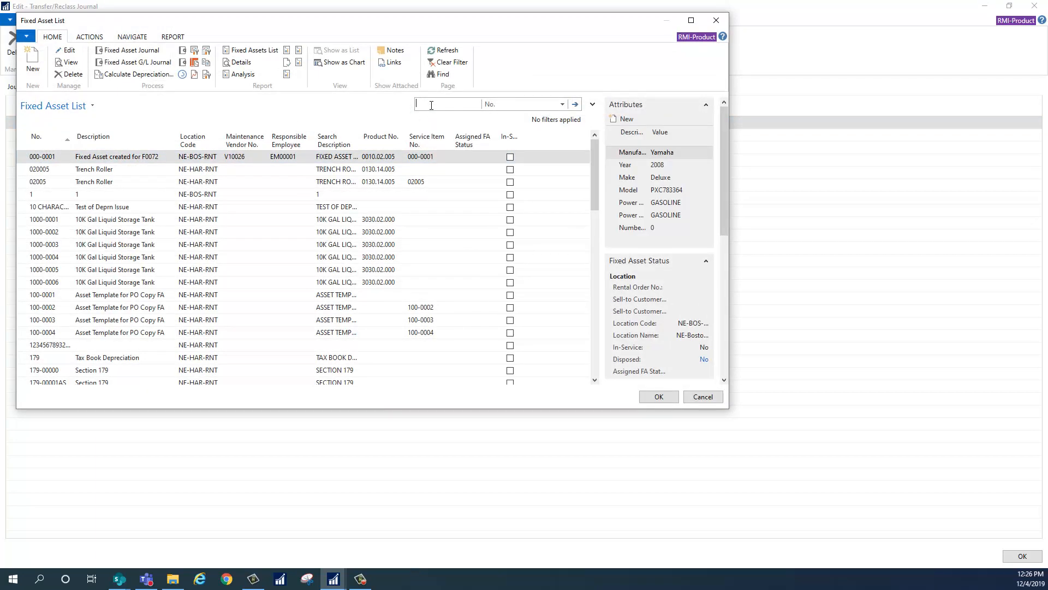
{"action": "type", "text": "277"}
{"action": "key", "text": "Return"}
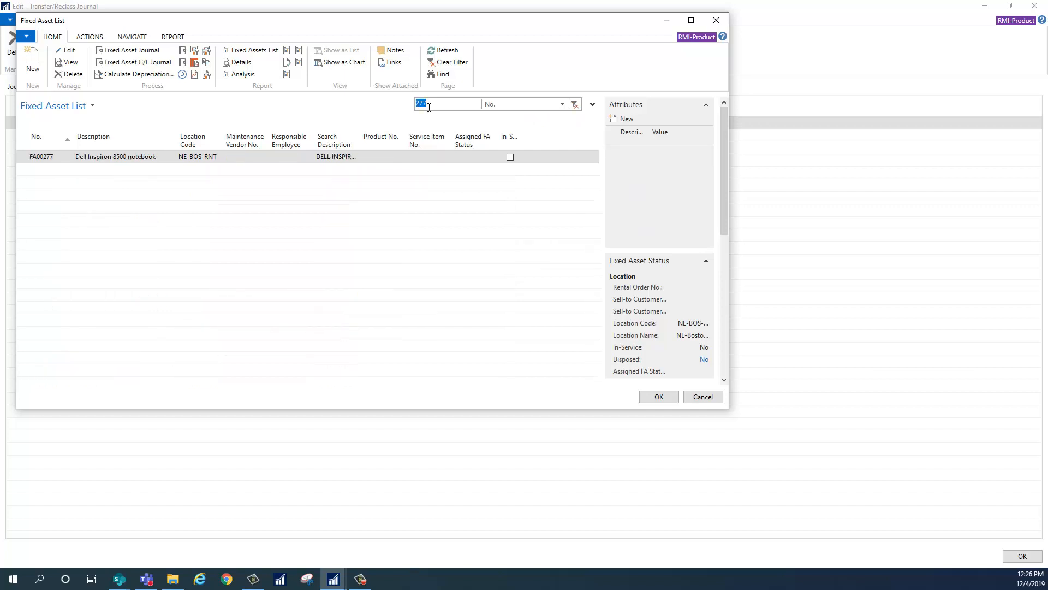
{"action": "left_click", "coordinate": [658, 397]}
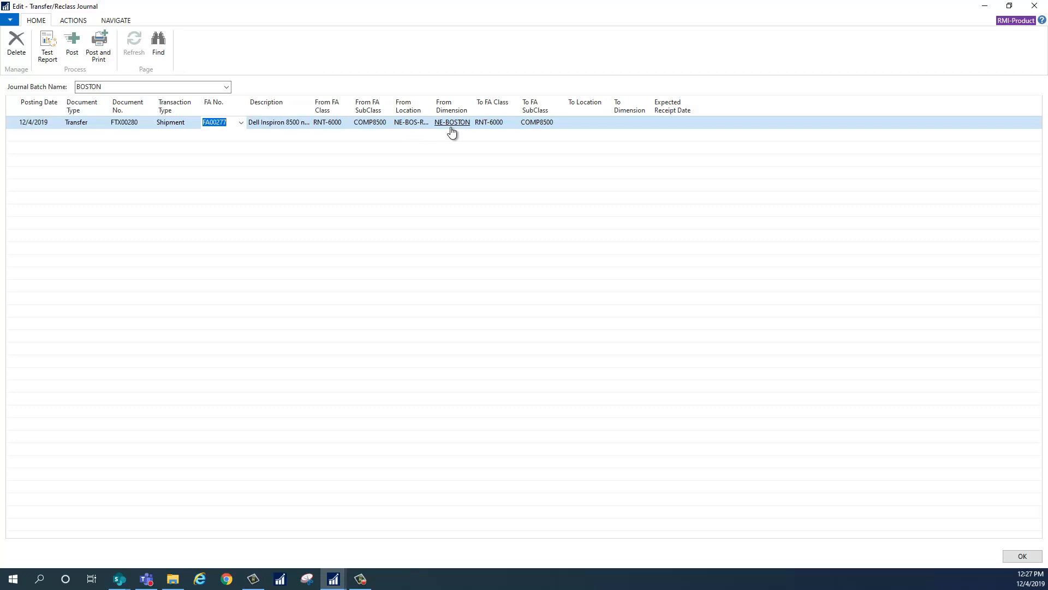
Set the line's destination location to NE-HAR-RNT and its expected receipt date to 12/5/2019.
{"action": "left_click", "coordinate": [593, 121]}
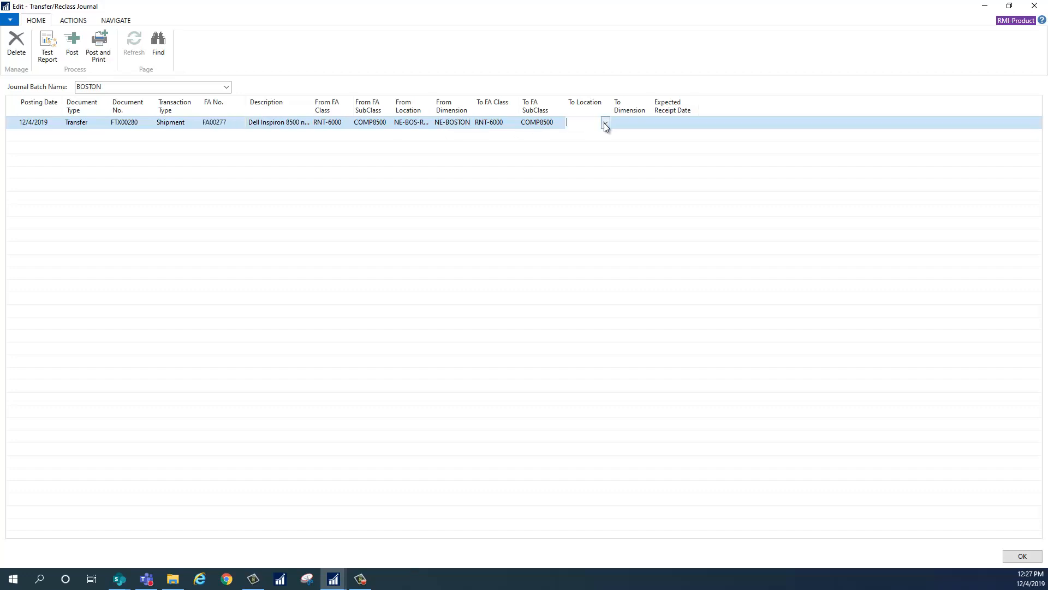
{"action": "left_click", "coordinate": [605, 124]}
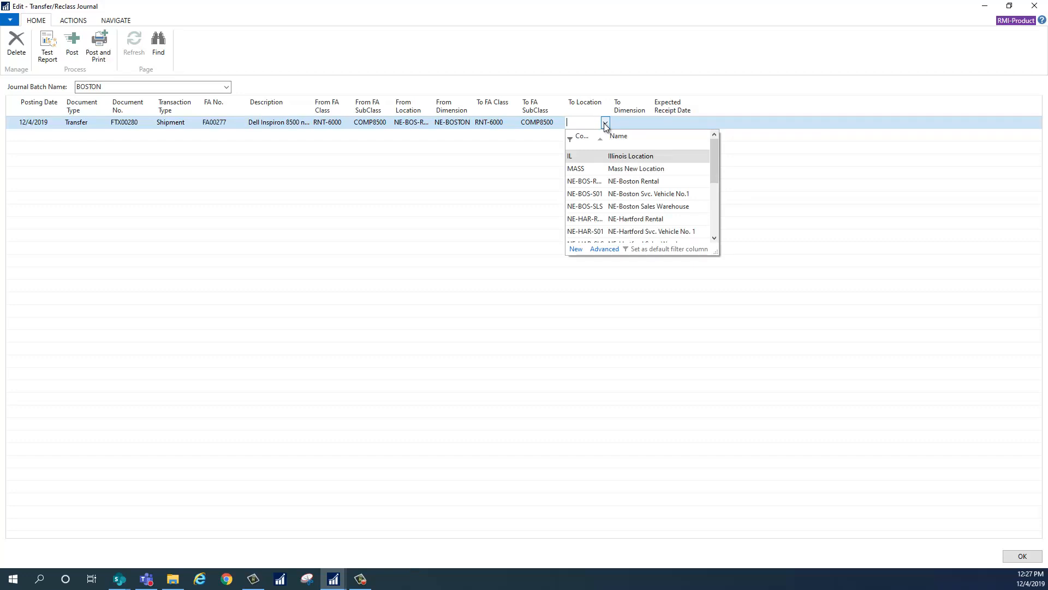
{"action": "left_click", "coordinate": [639, 220]}
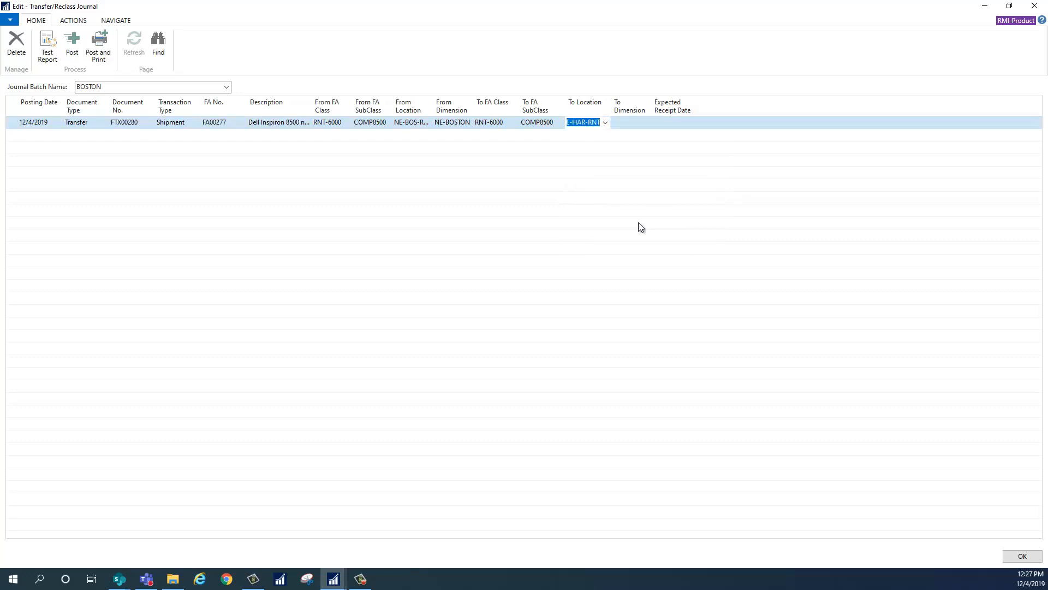
{"action": "key", "text": "Tab"}
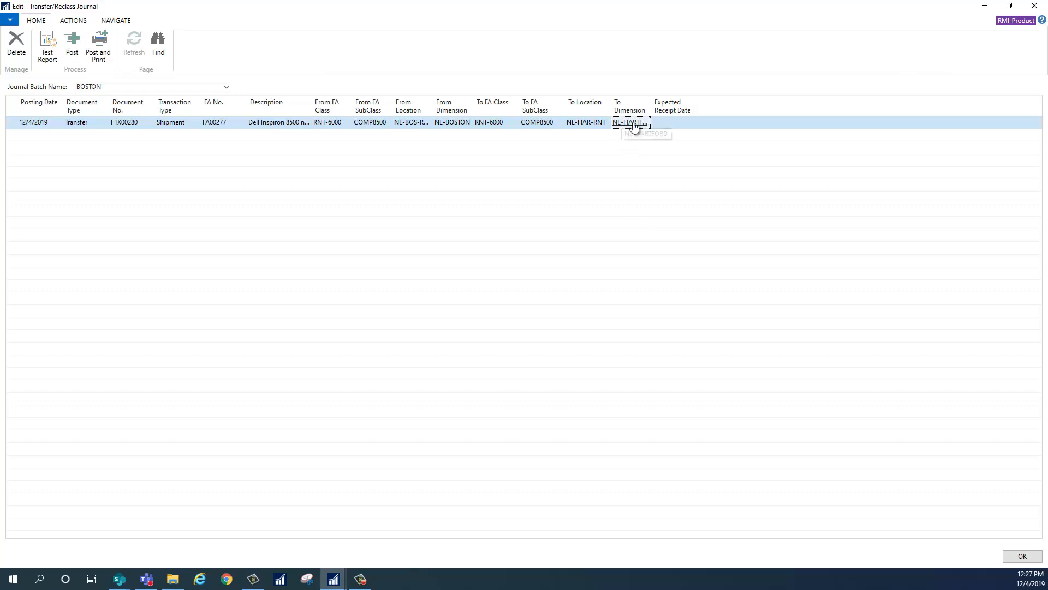
{"action": "left_click", "coordinate": [683, 123]}
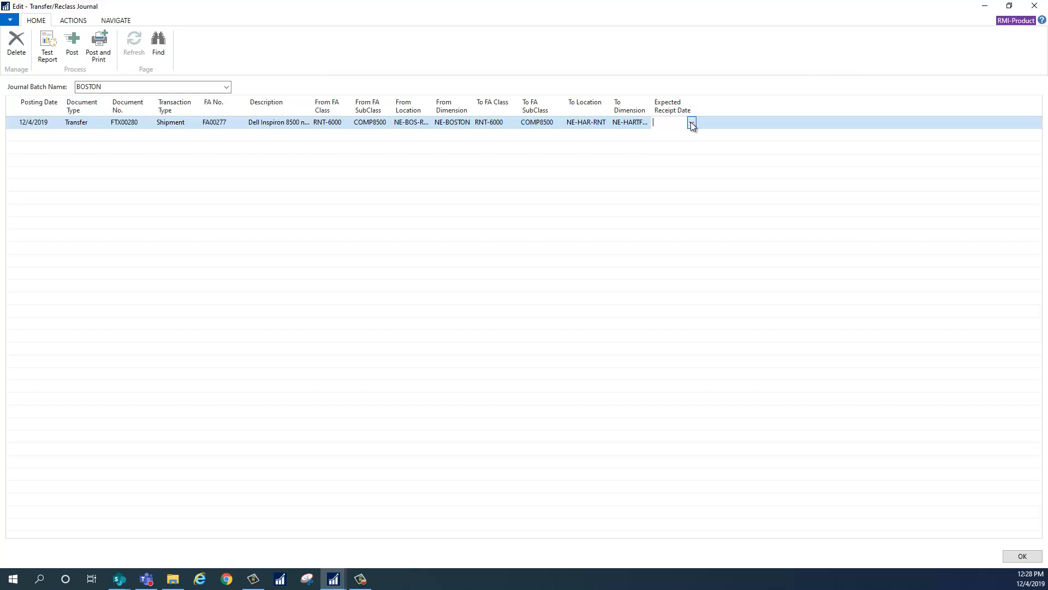
{"action": "left_click", "coordinate": [691, 123]}
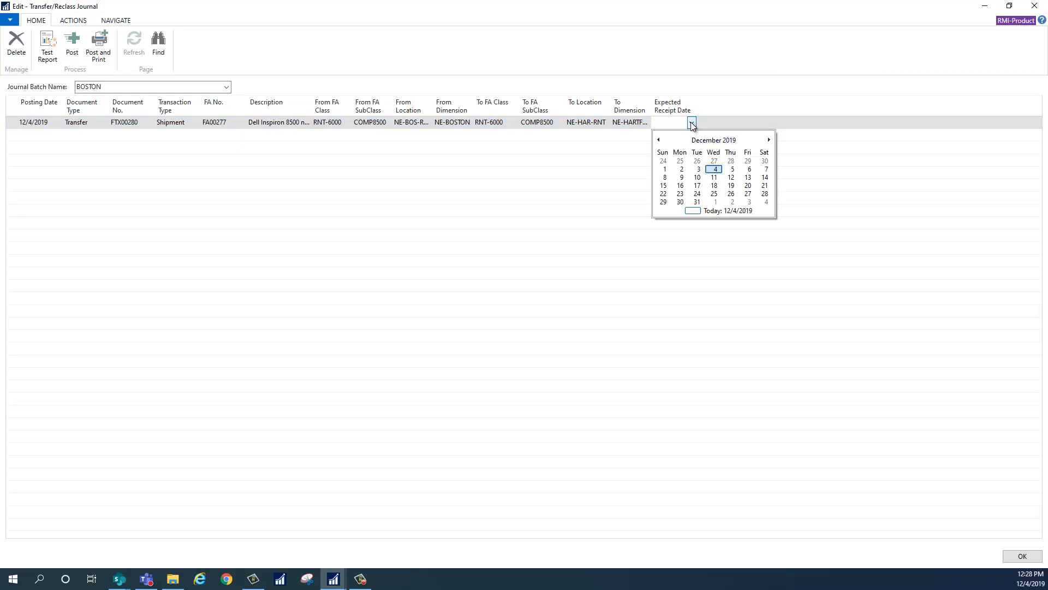
{"action": "left_click", "coordinate": [732, 169]}
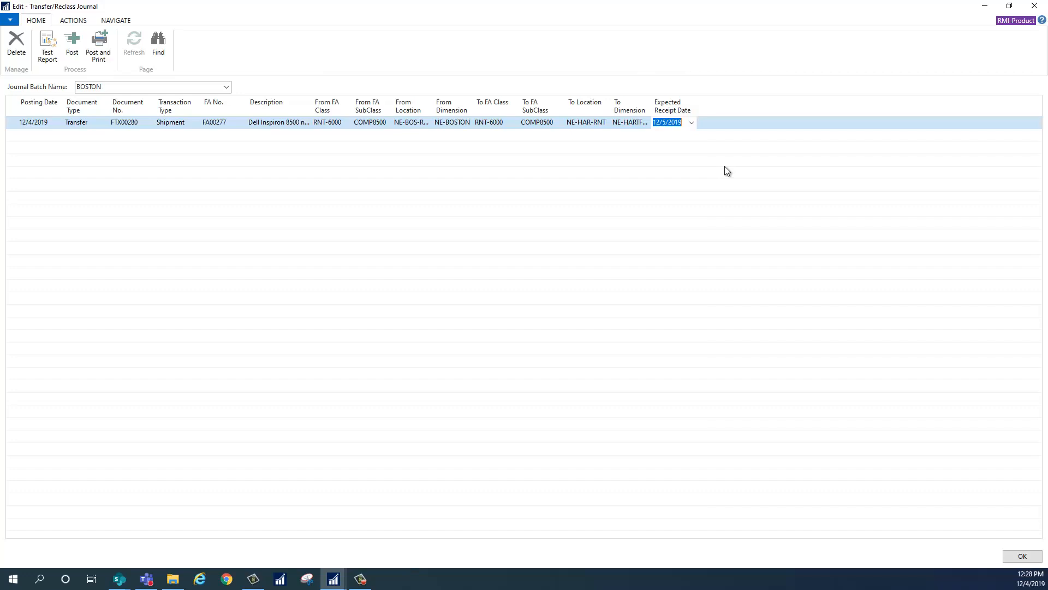
Review the journal line's dimensions, the asset's fixed asset card and its transfer/reclass ledger entries, closing each one.
{"action": "left_click", "coordinate": [116, 22]}
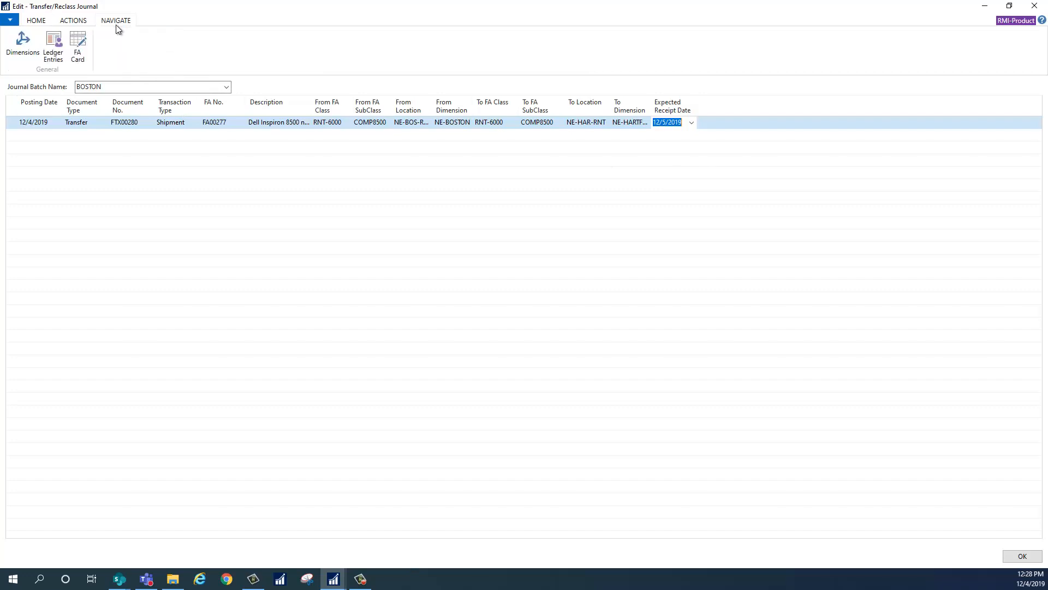
{"action": "left_click", "coordinate": [24, 53]}
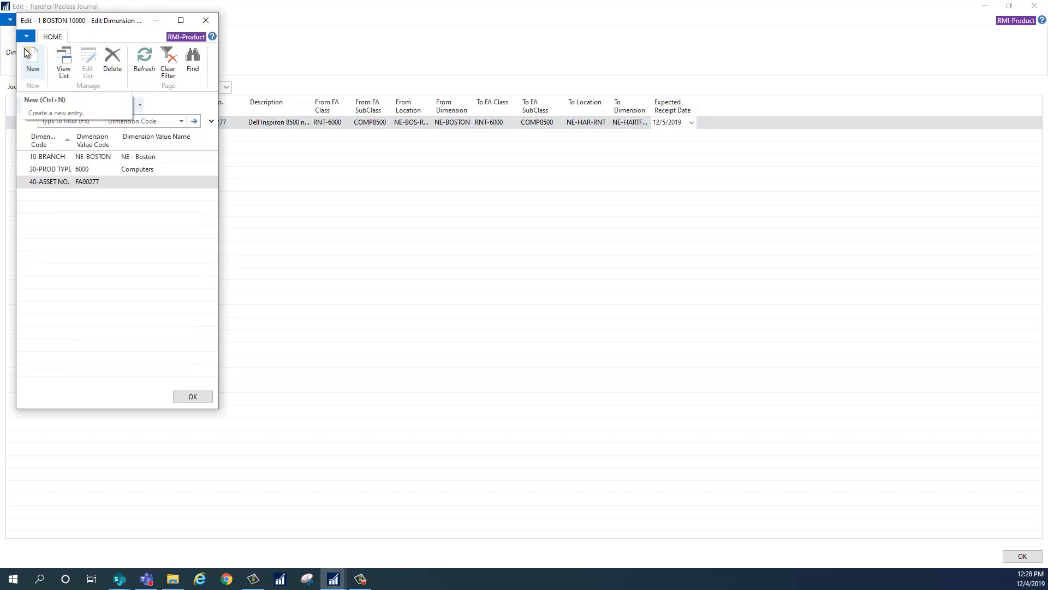
{"action": "left_click", "coordinate": [206, 21]}
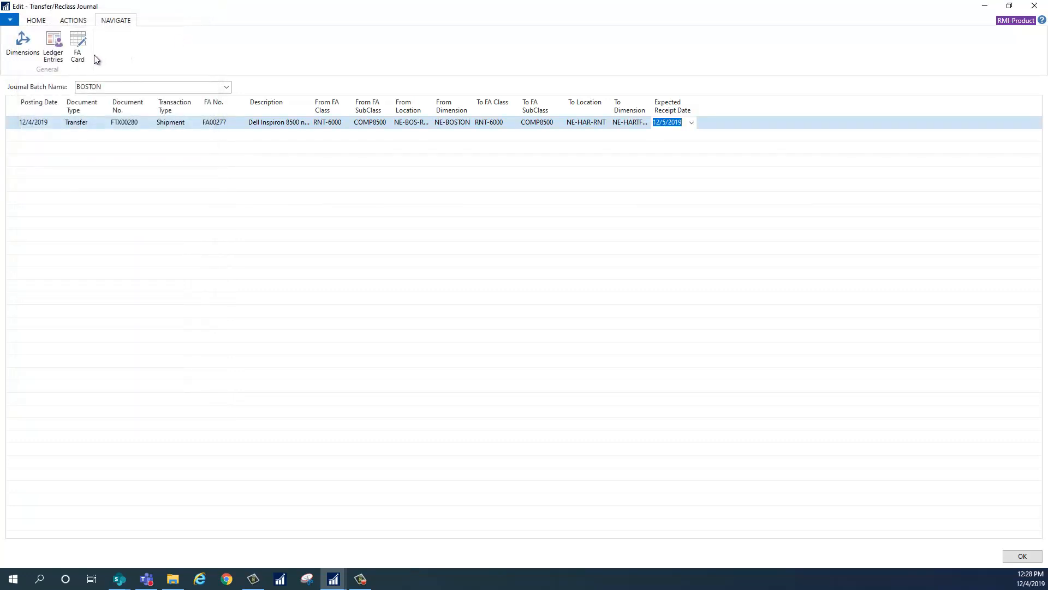
{"action": "left_click", "coordinate": [78, 47]}
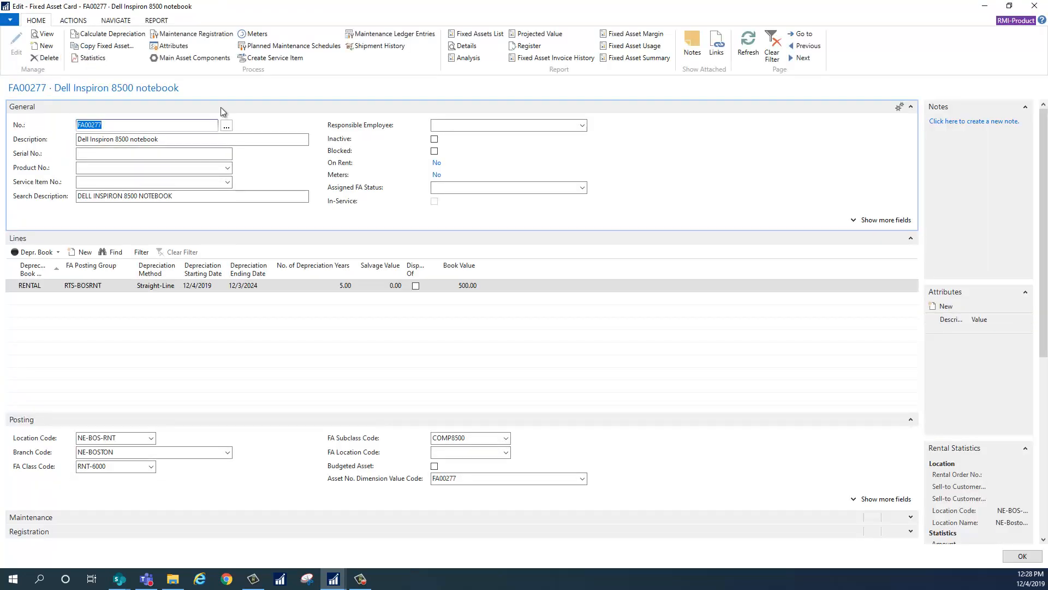
{"action": "key", "text": "Escape"}
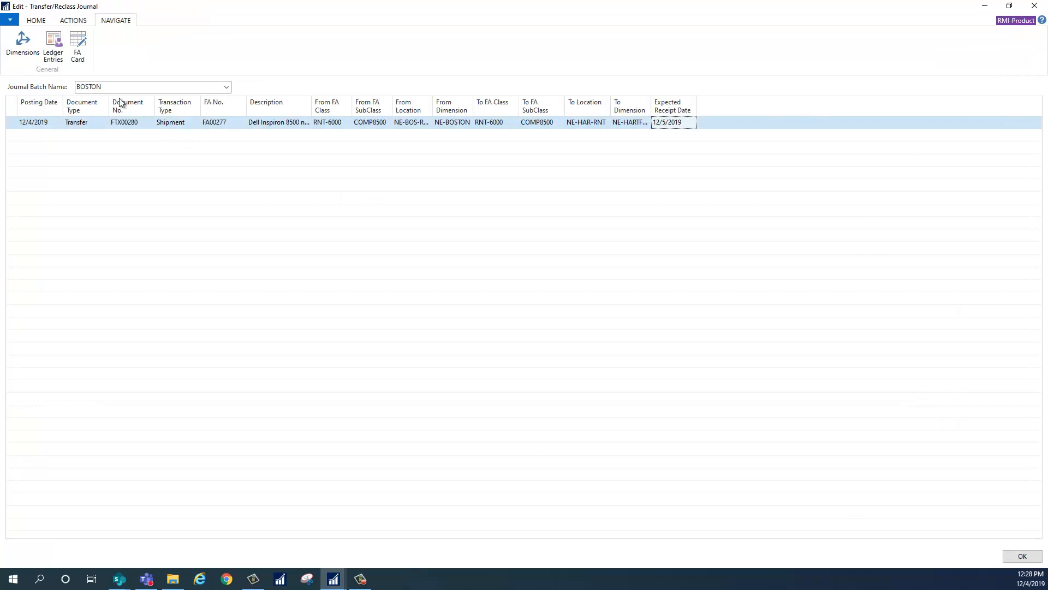
{"action": "left_click", "coordinate": [58, 57]}
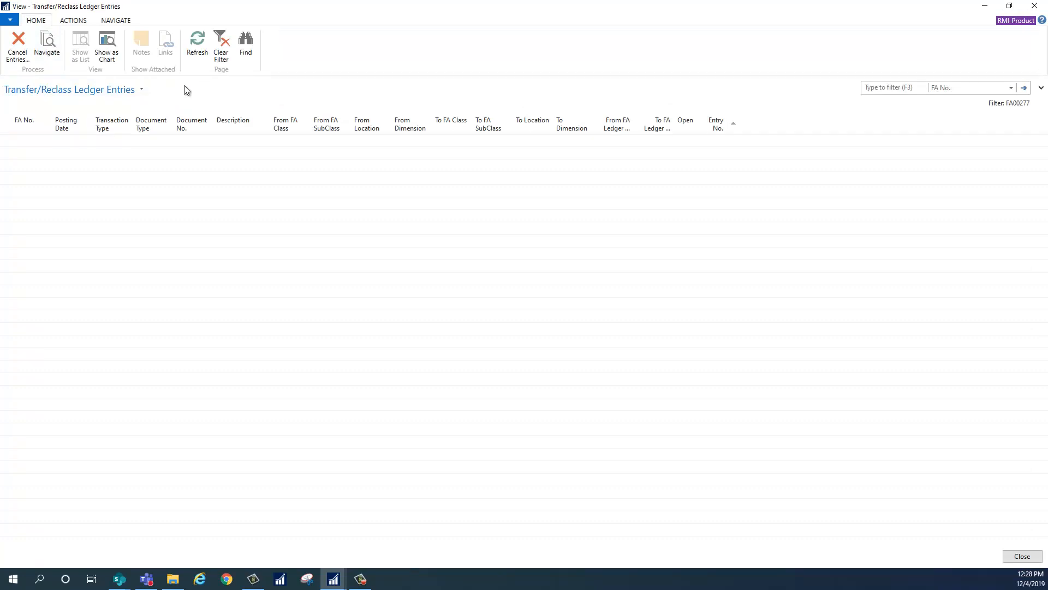
{"action": "key", "text": "Escape"}
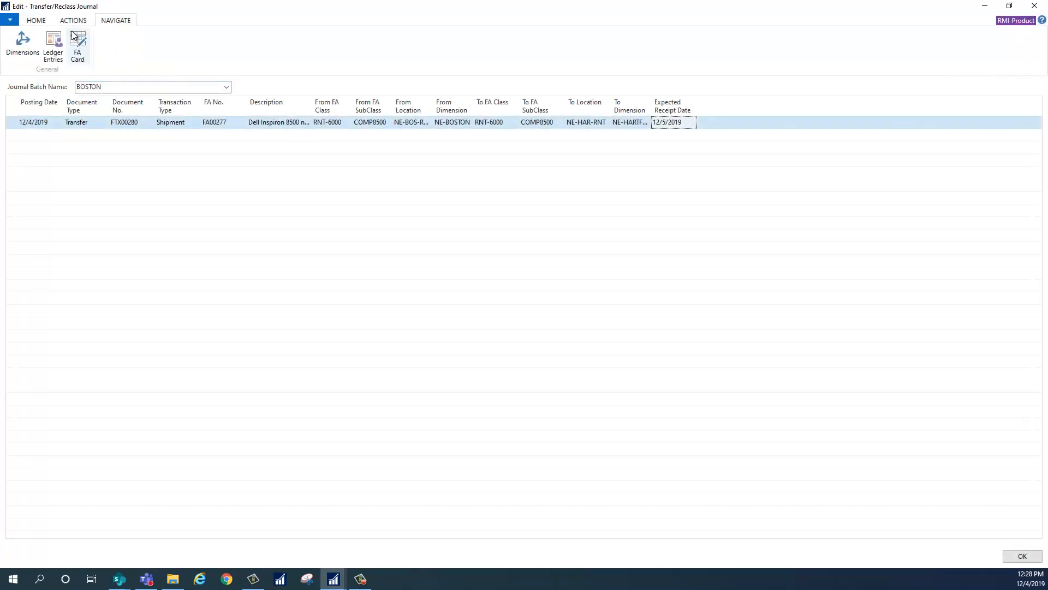
Preview the test report for the BOSTON batch of the Transfer/Reclass Journal, check the shipment line and close the preview.
{"action": "left_click", "coordinate": [37, 22]}
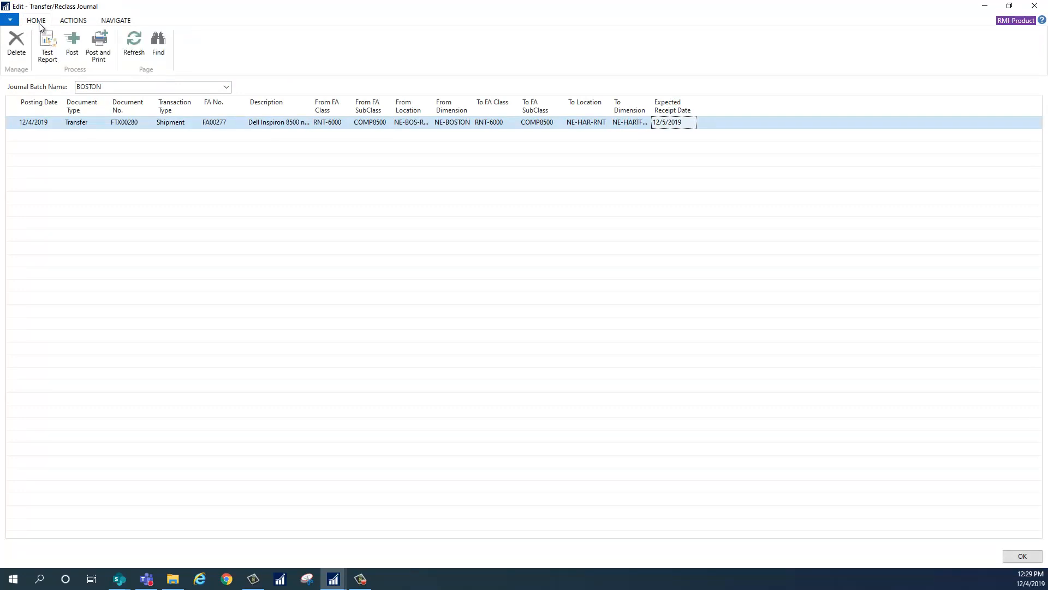
{"action": "left_click", "coordinate": [47, 47]}
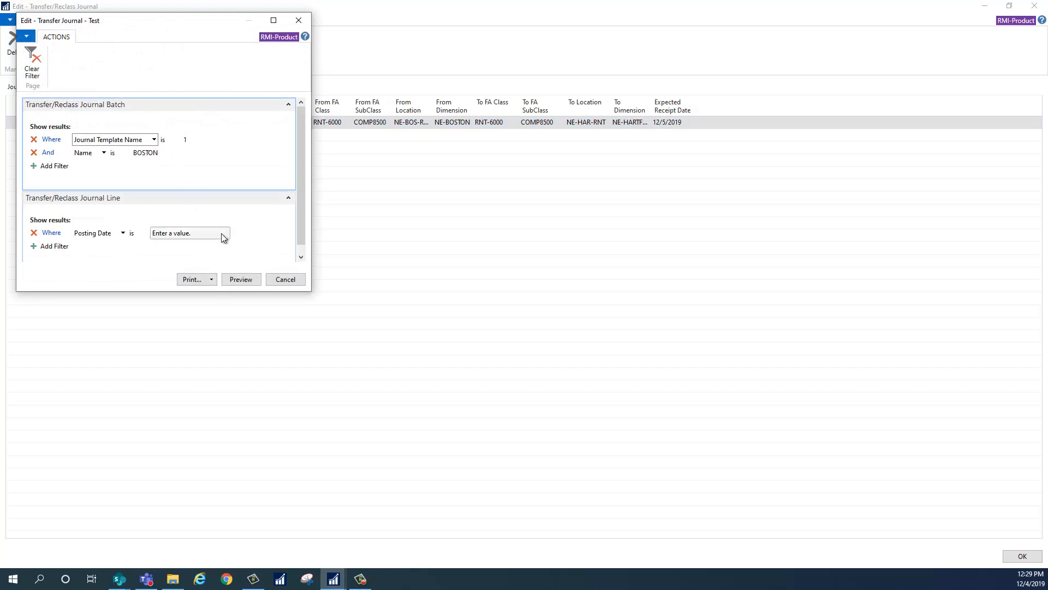
{"action": "left_click", "coordinate": [243, 279]}
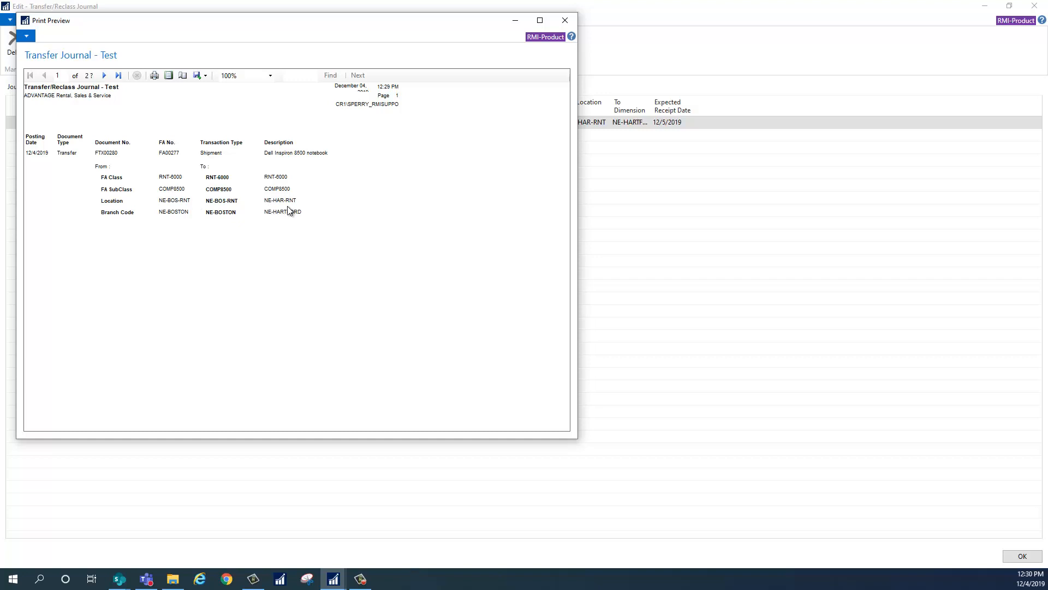
{"action": "left_click", "coordinate": [574, 21]}
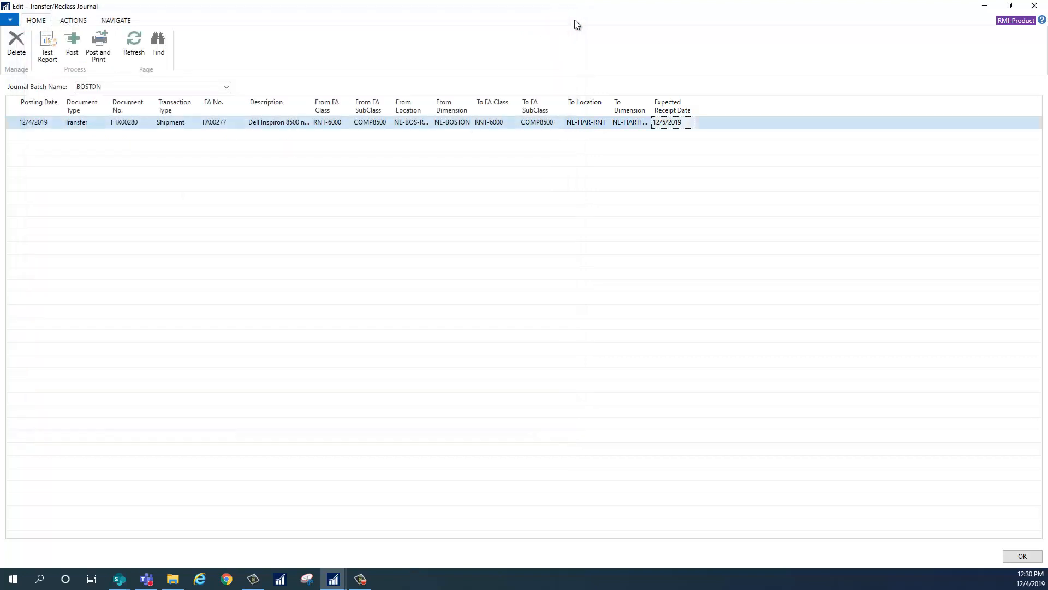
Post the BOSTON batch's shipment line with printing of the Transfer Register report, and close the journal.
{"action": "left_click", "coordinate": [109, 59]}
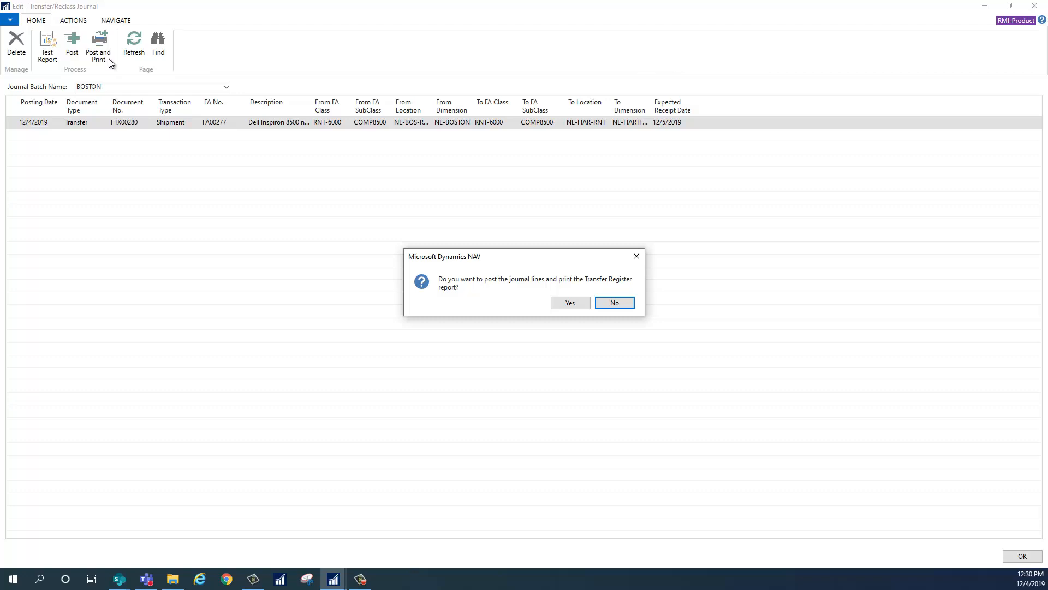
{"action": "left_click", "coordinate": [573, 303]}
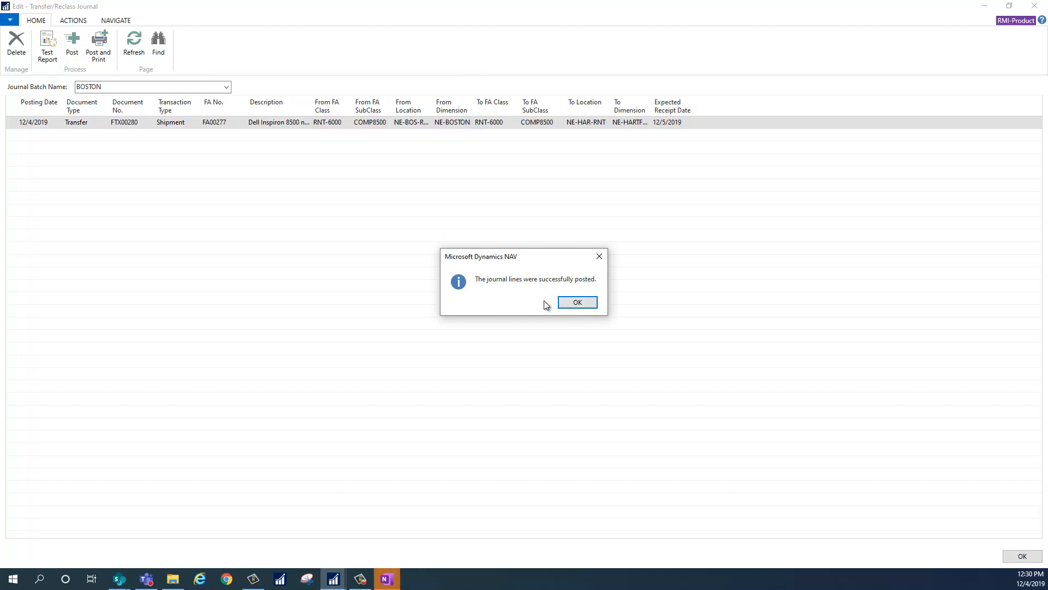
{"action": "left_click", "coordinate": [569, 303]}
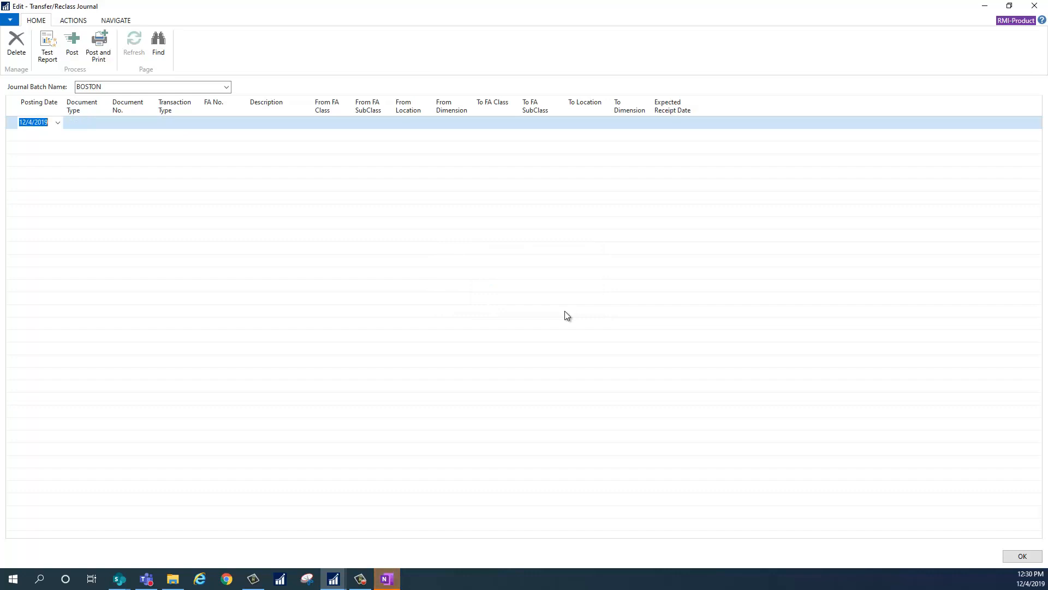
{"action": "left_click", "coordinate": [1034, 5]}
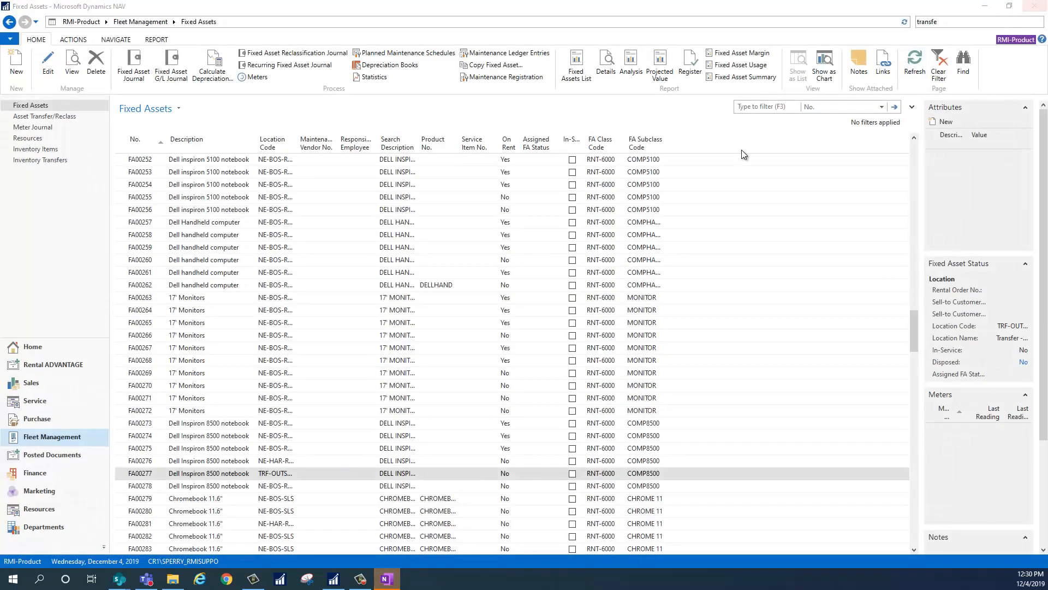
Examine the location and branch on FA00277's fixed asset card and its transfer ledger entries, closing both.
{"action": "double_click", "coordinate": [148, 475]}
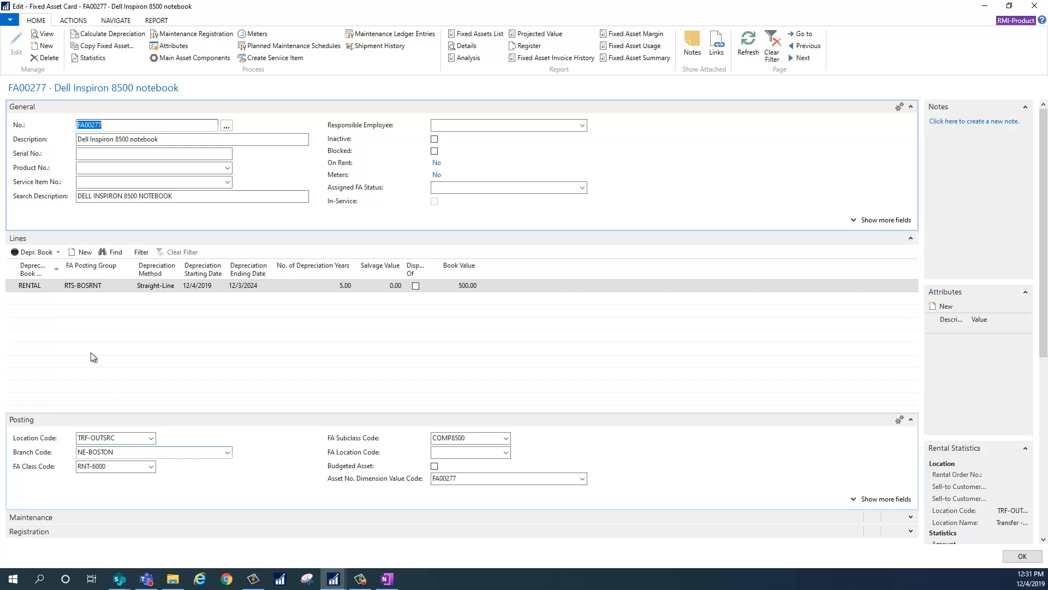
{"action": "left_click", "coordinate": [116, 21]}
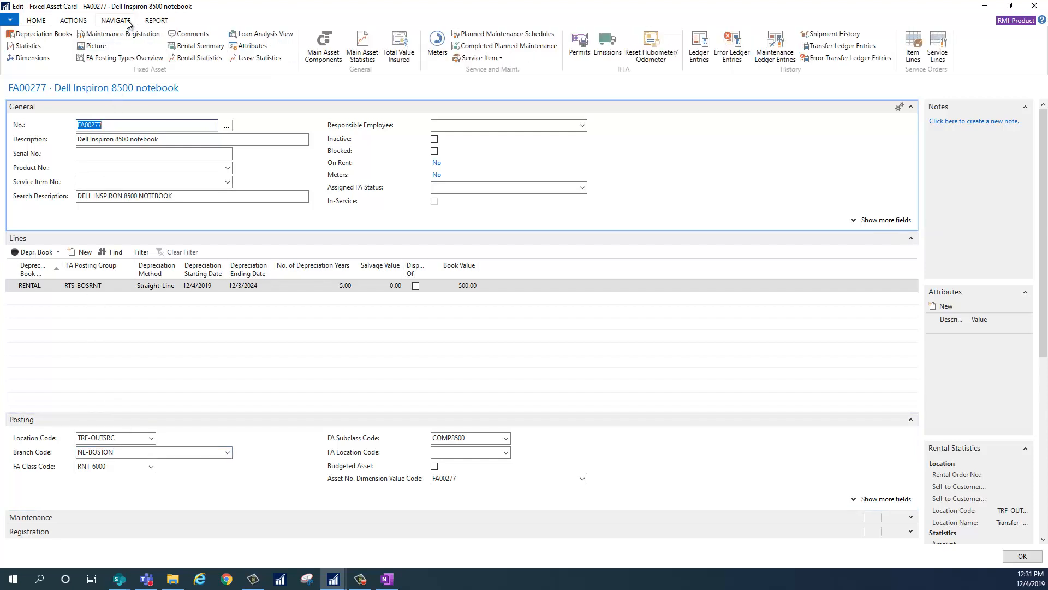
{"action": "left_click", "coordinate": [825, 48]}
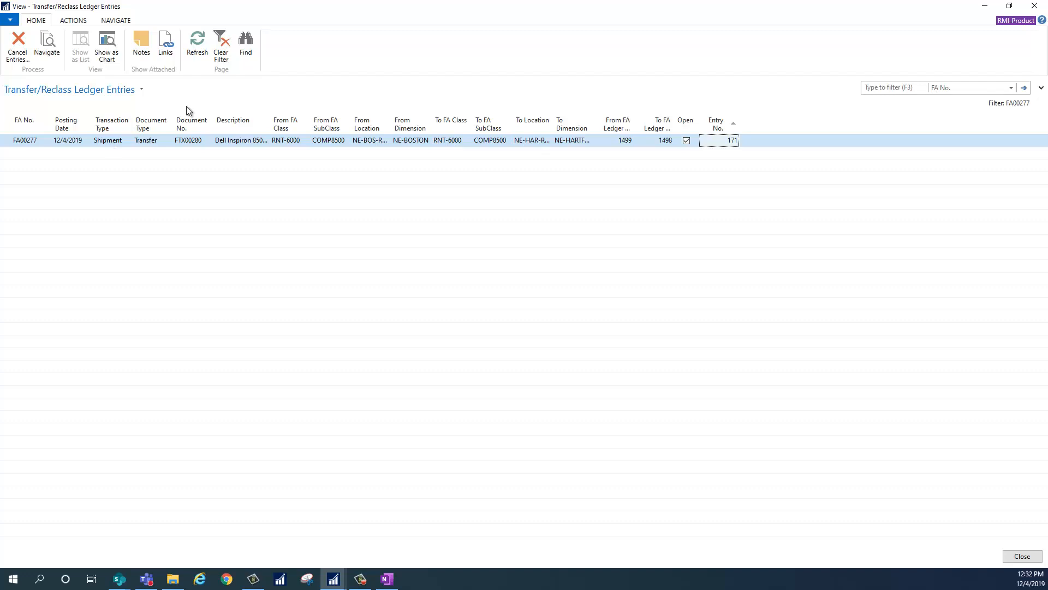
{"action": "left_click", "coordinate": [1034, 6]}
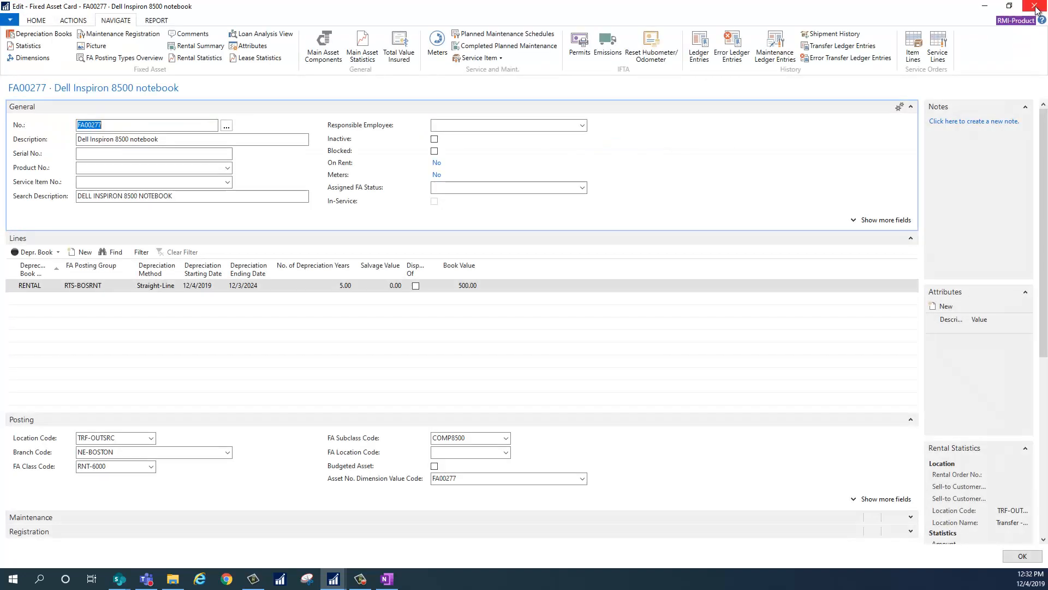
{"action": "left_click", "coordinate": [1035, 6]}
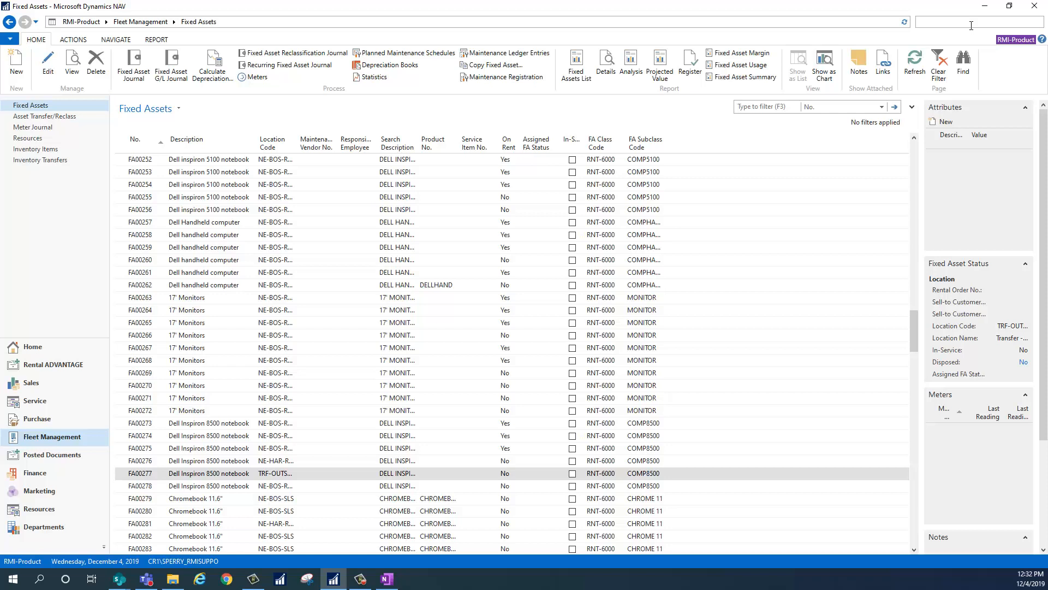
Search for "transfer", open the Transfer/Reclass Journal and switch it to the HARTFORD batch.
{"action": "type", "text": "ransfer"}
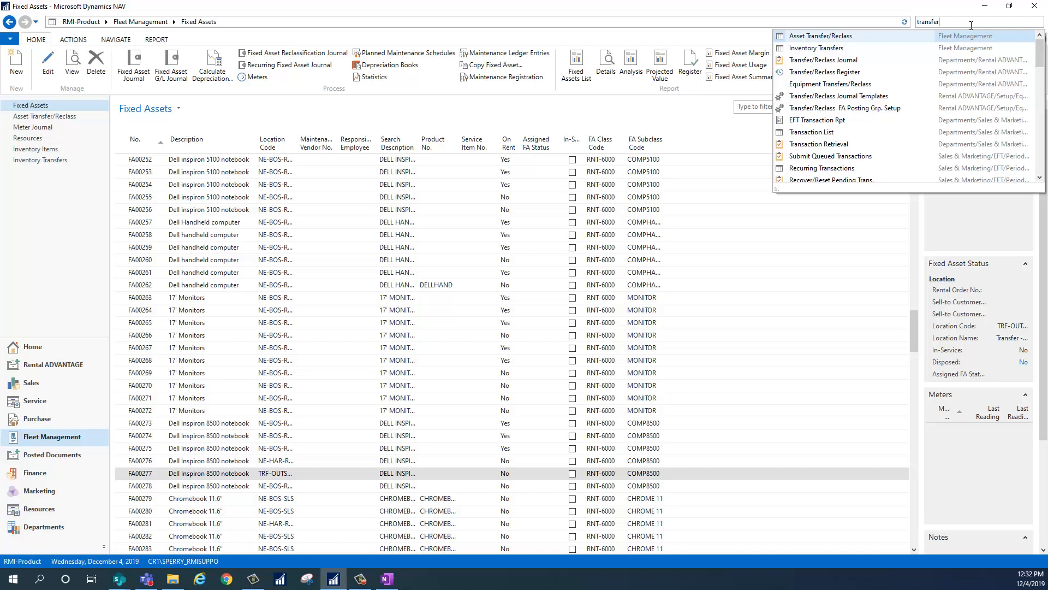
{"action": "left_click", "coordinate": [848, 65]}
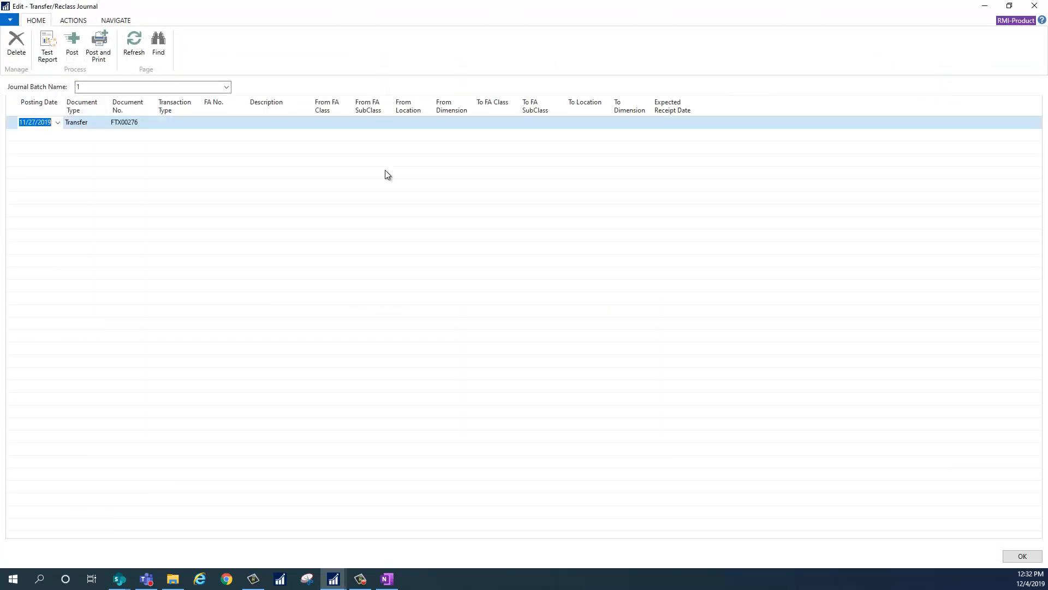
{"action": "left_click", "coordinate": [226, 86]}
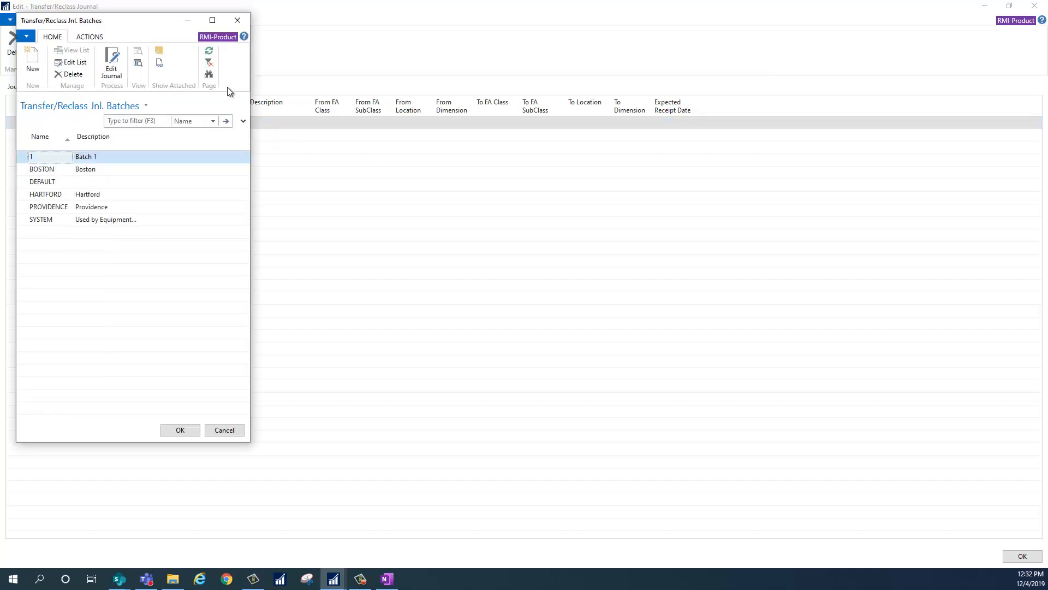
{"action": "left_click", "coordinate": [61, 195]}
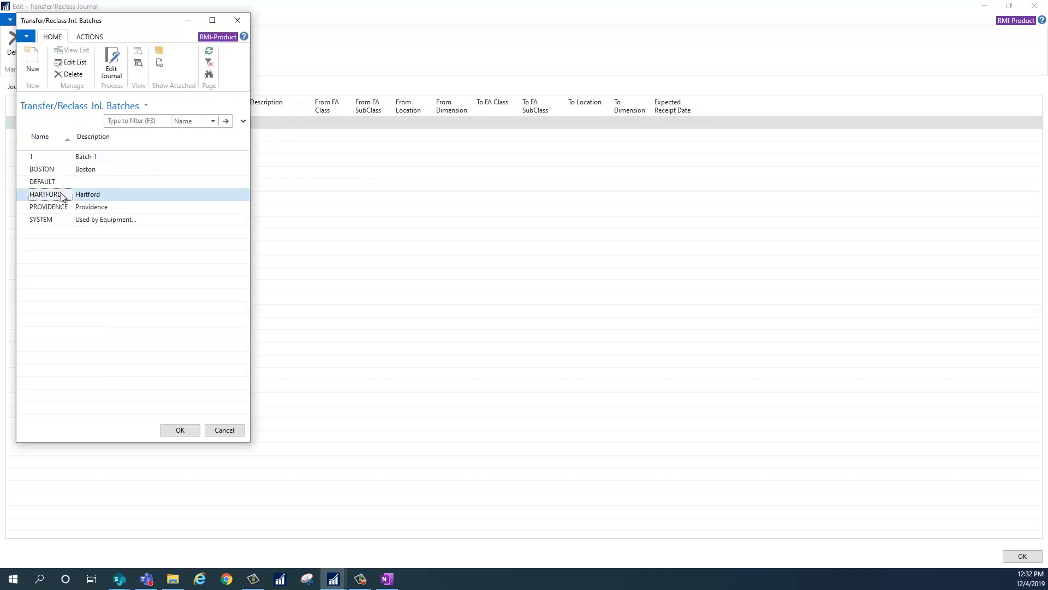
{"action": "left_click", "coordinate": [181, 430]}
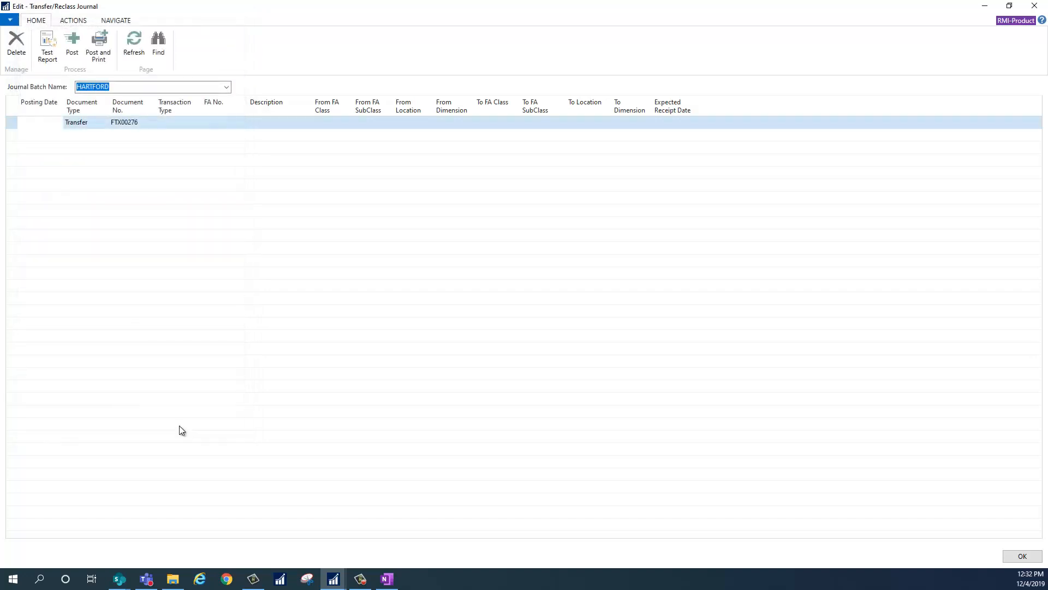
Set the HARTFORD journal line's posting date to 12/5/2019.
{"action": "left_click", "coordinate": [49, 121]}
{"action": "left_click", "coordinate": [58, 122]}
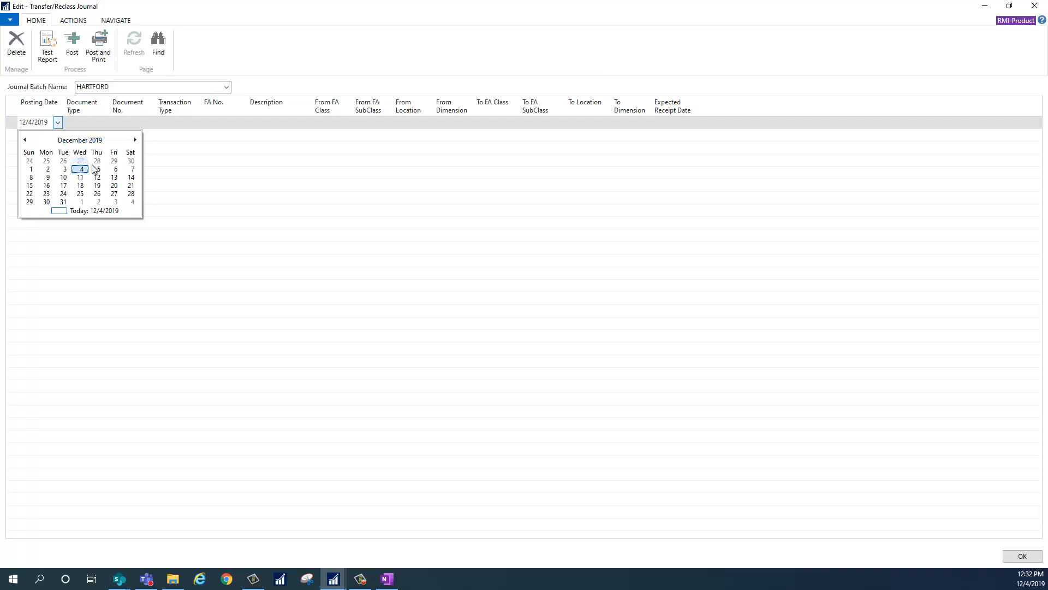
{"action": "left_click", "coordinate": [98, 169]}
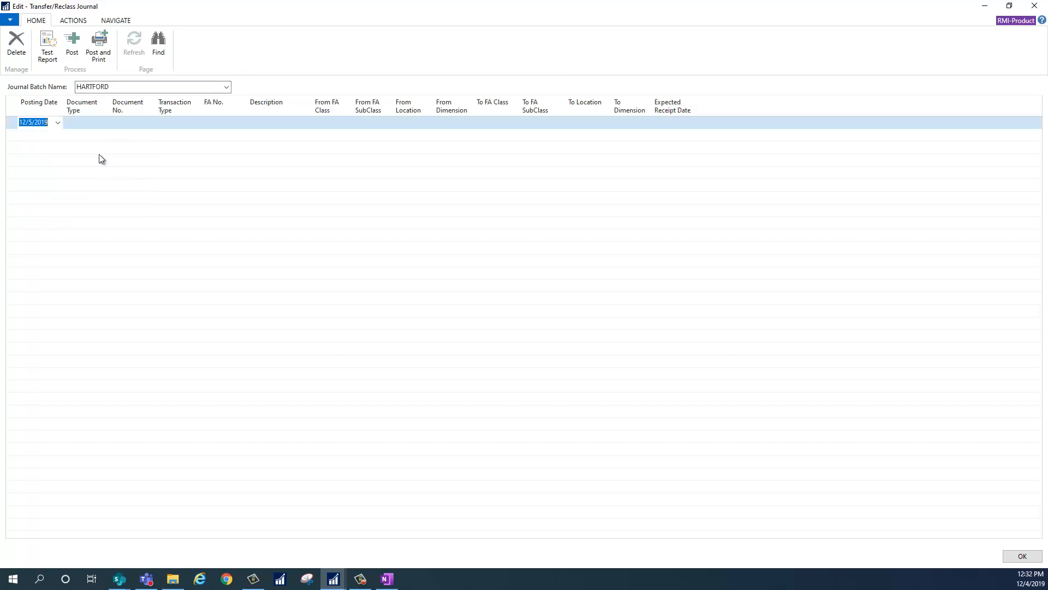
Set the HARTFORD line's document type to Transfer and its transaction type to Receipt.
{"action": "left_click", "coordinate": [100, 123]}
{"action": "left_click", "coordinate": [104, 125]}
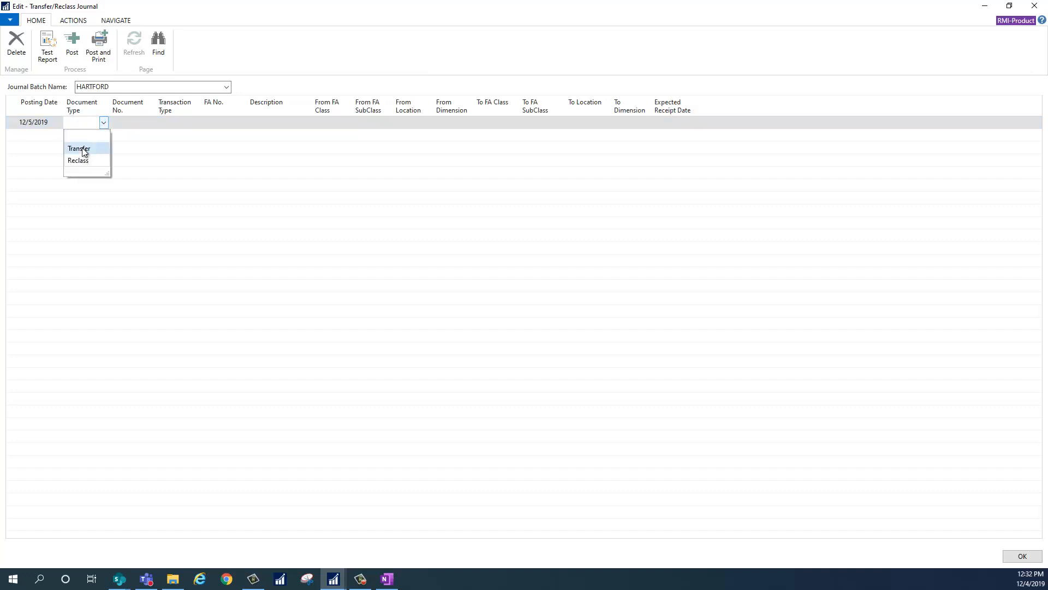
{"action": "left_click", "coordinate": [82, 147]}
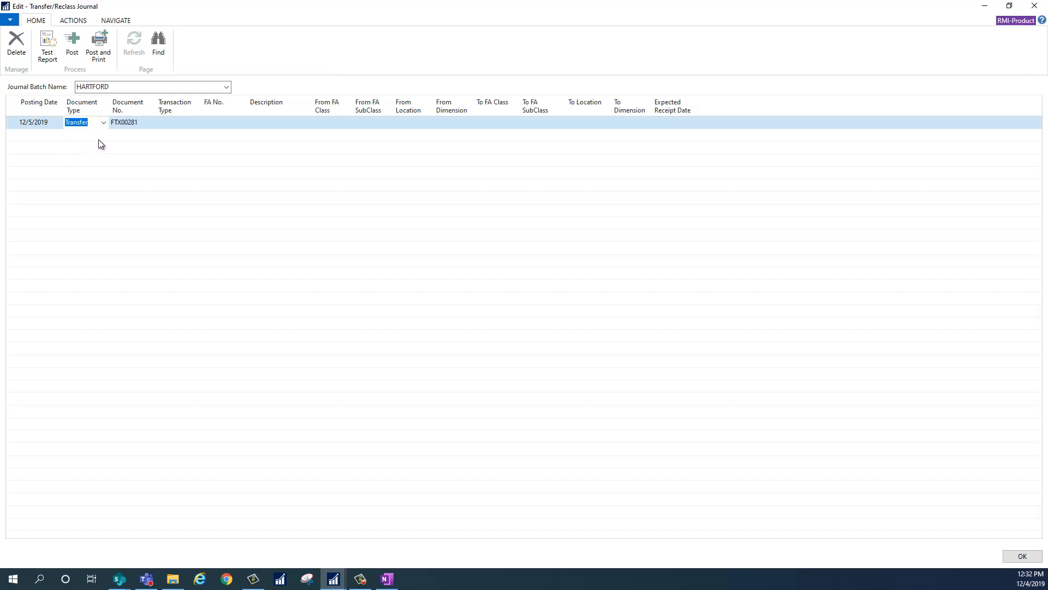
{"action": "left_click", "coordinate": [165, 124]}
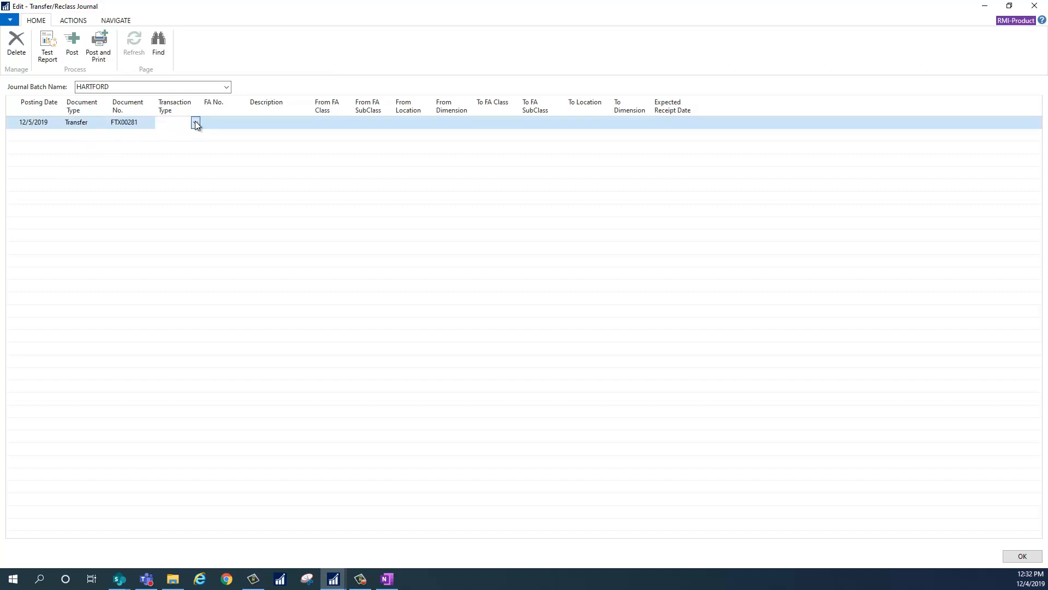
{"action": "left_click", "coordinate": [195, 123]}
{"action": "left_click", "coordinate": [187, 162]}
Look up the line's asset in the open shipment entries, filter To Location by NE-HAR-RNT and select the entry for FA00277.
{"action": "left_click", "coordinate": [224, 125]}
{"action": "left_click", "coordinate": [241, 123]}
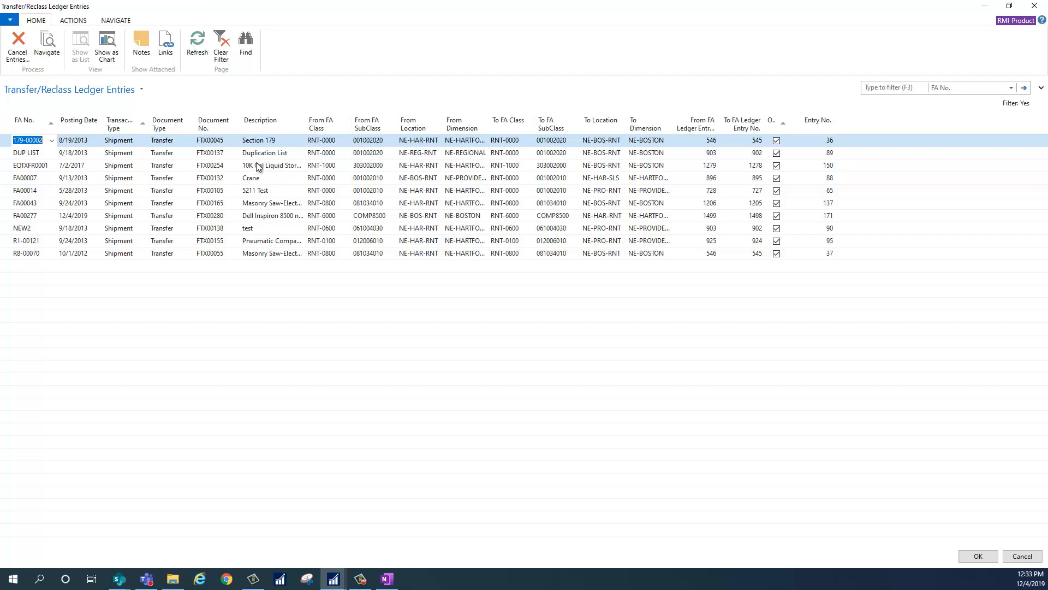
{"action": "left_click", "coordinate": [961, 89]}
{"action": "left_click", "coordinate": [964, 245]}
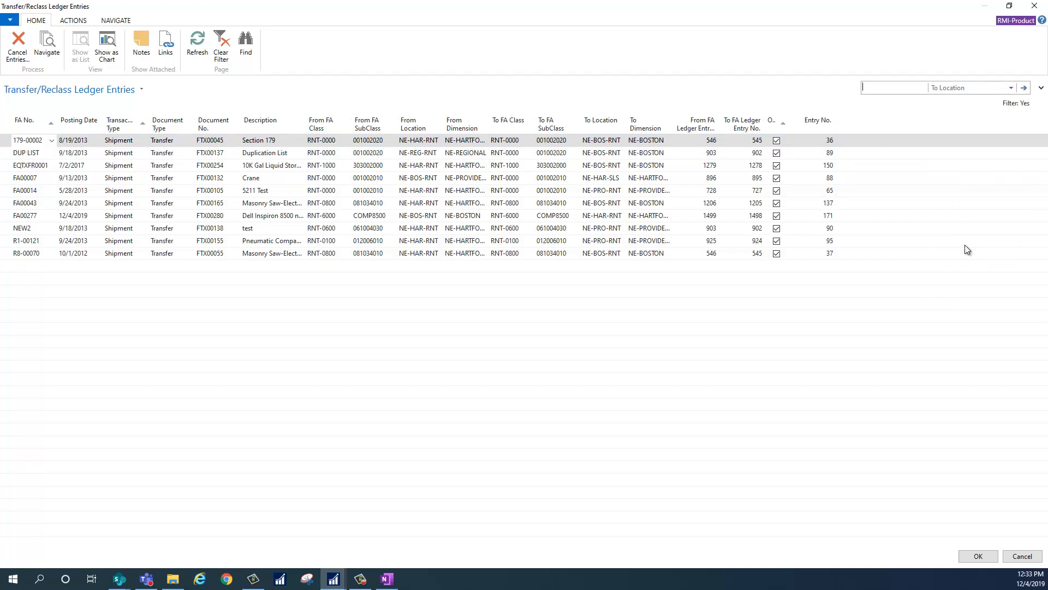
{"action": "type", "text": "ne-ha"}
{"action": "type", "text": "r-rnt"}
{"action": "key", "text": "Return"}
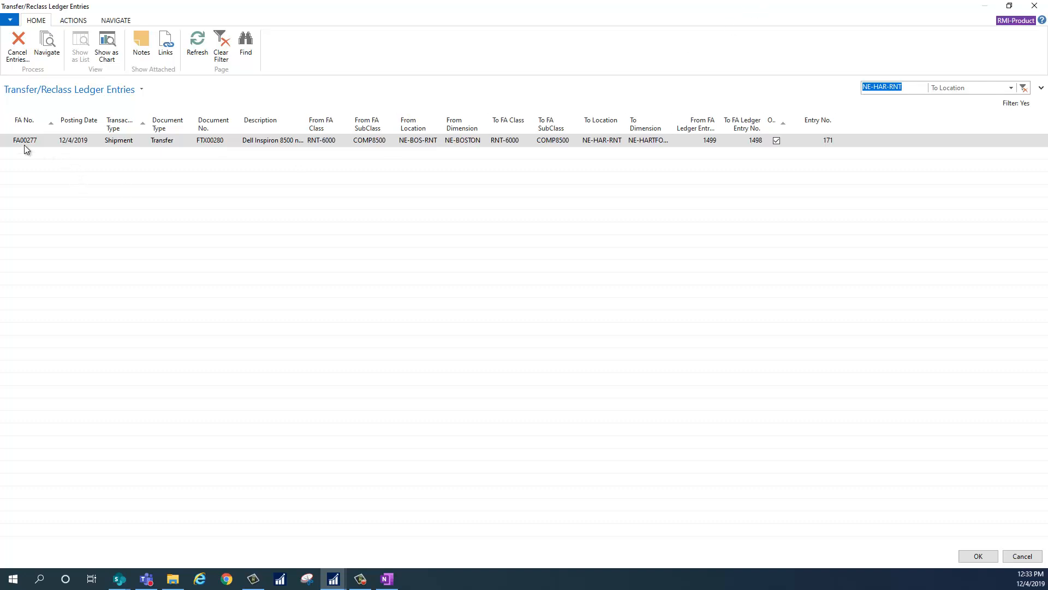
{"action": "left_click", "coordinate": [976, 557]}
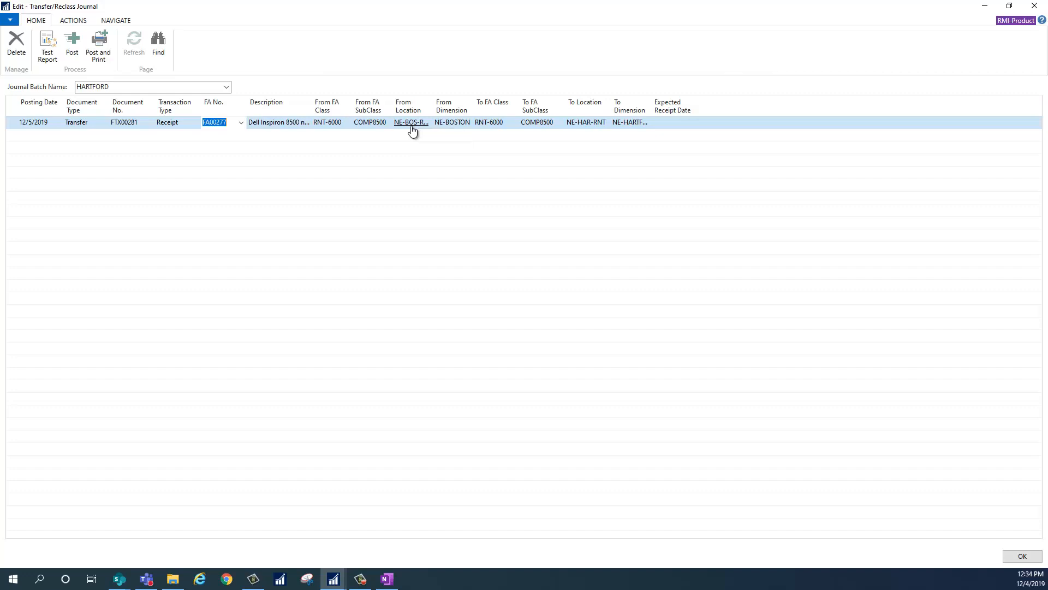
Post the HARTFORD batch's receipt line without printing and close the journal.
{"action": "left_click", "coordinate": [80, 45]}
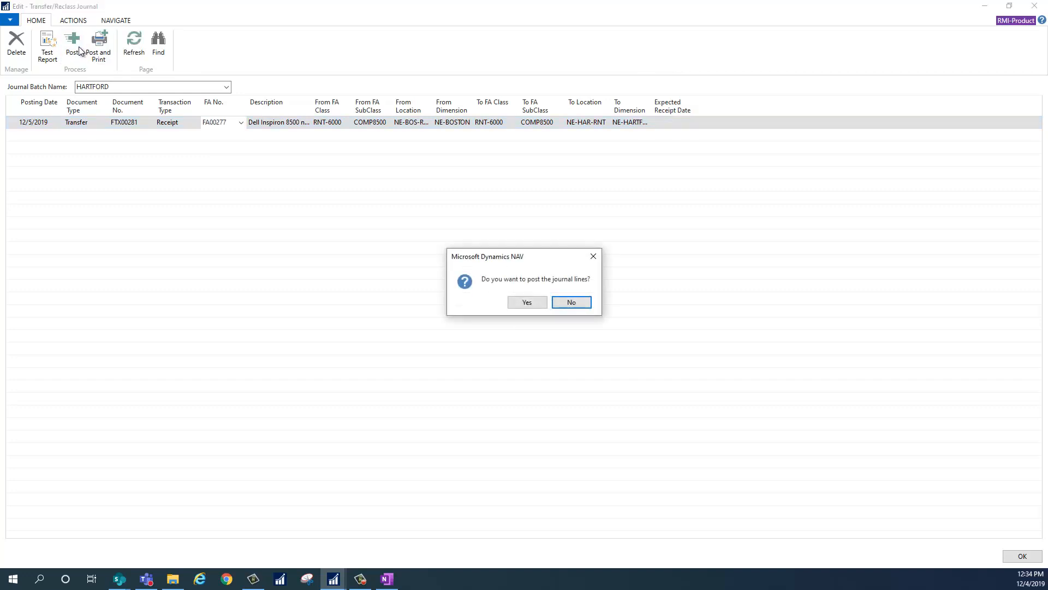
{"action": "left_click", "coordinate": [535, 303]}
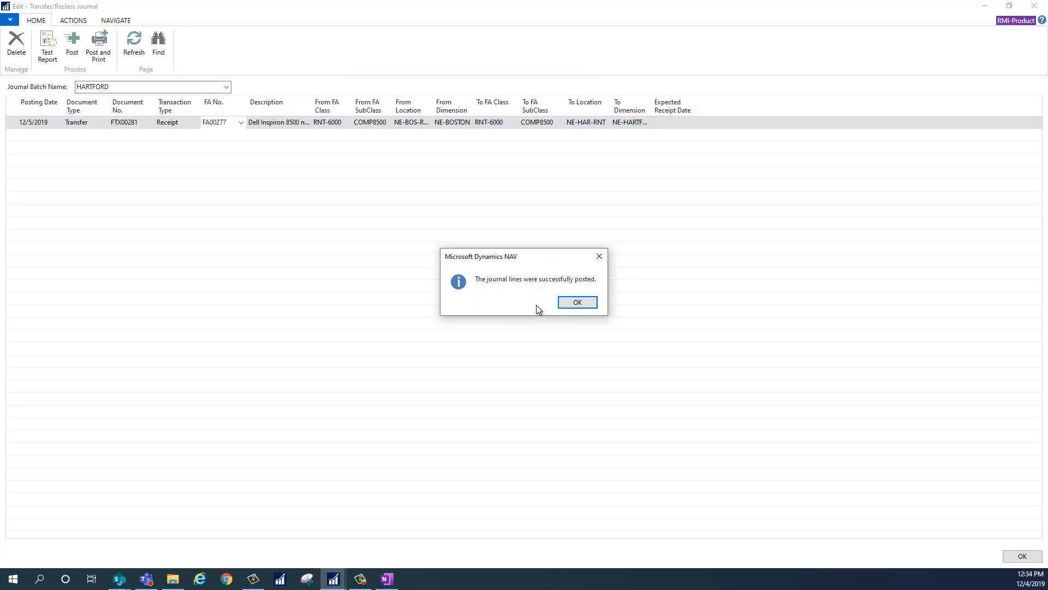
{"action": "left_click", "coordinate": [571, 303]}
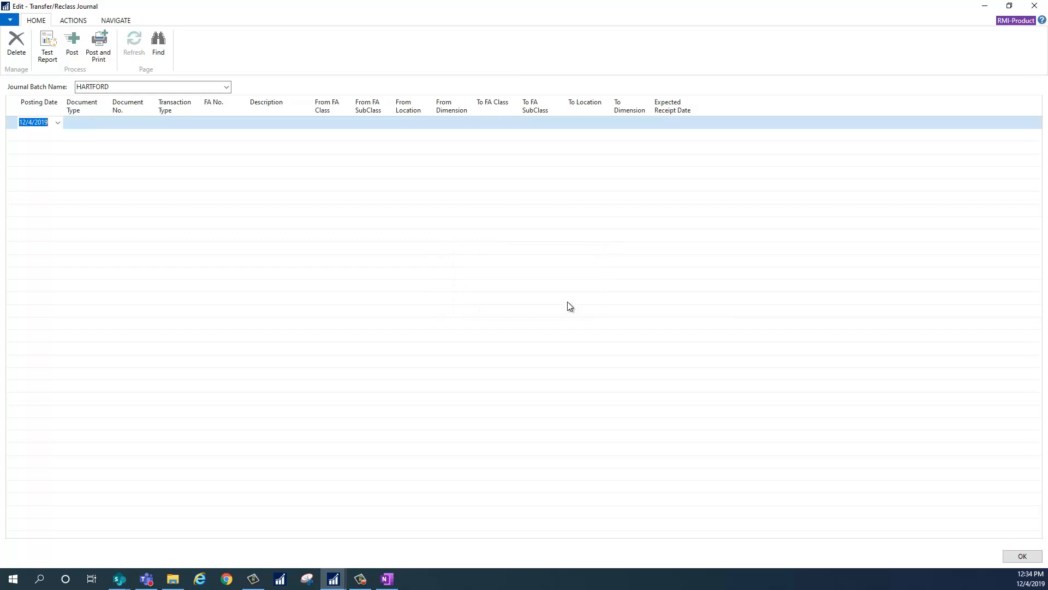
{"action": "left_click", "coordinate": [1036, 8]}
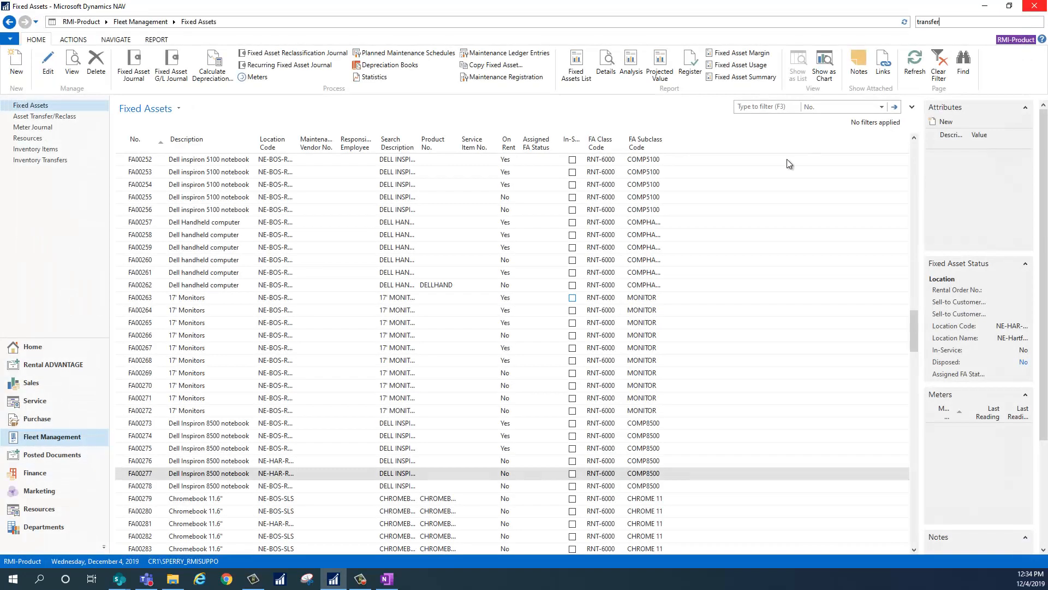
Examine FA00277's fixed asset card and the shipment and receipt lines in its transfer ledger entries.
{"action": "left_click", "coordinate": [151, 473]}
{"action": "double_click", "coordinate": [156, 474]}
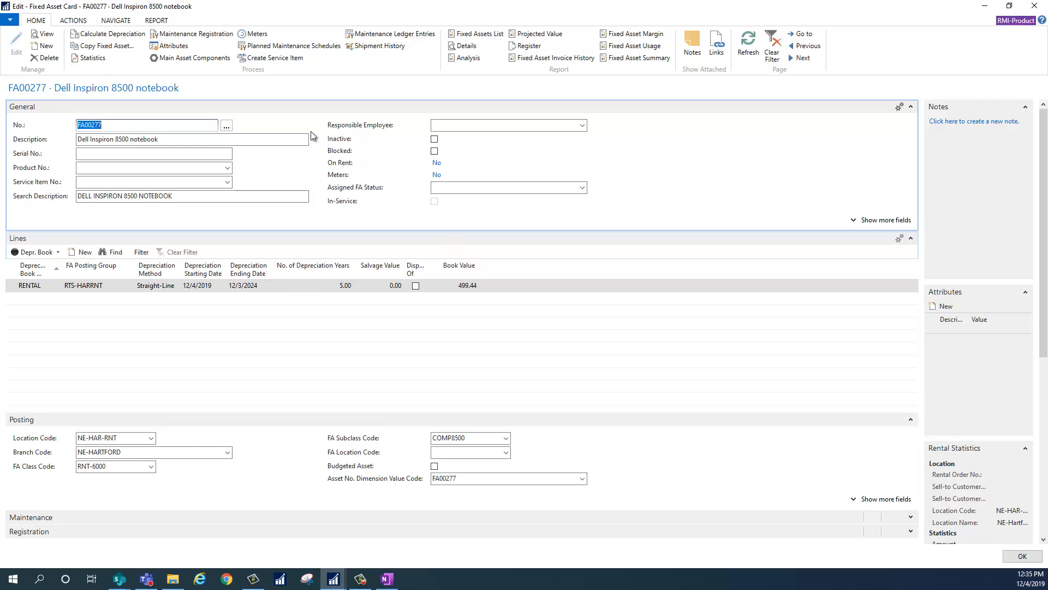
{"action": "left_click", "coordinate": [128, 22]}
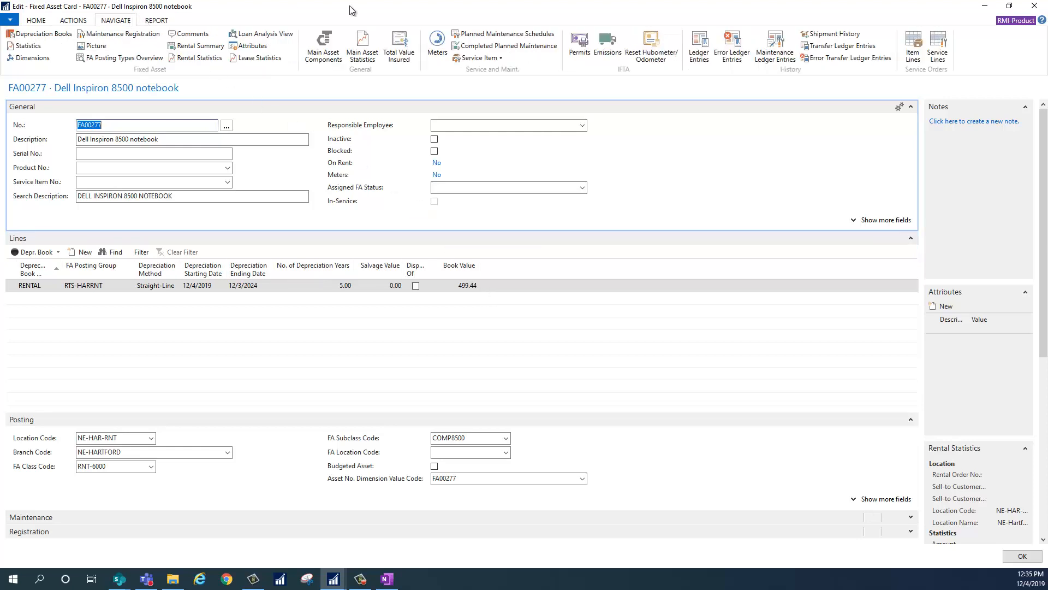
{"action": "left_click", "coordinate": [825, 47]}
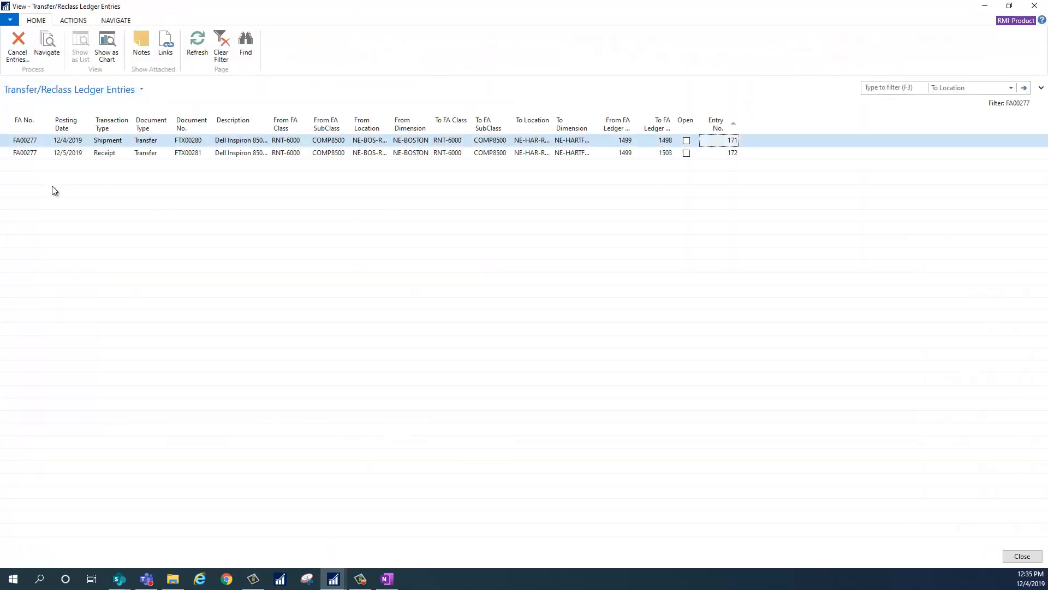
{"action": "left_click", "coordinate": [9, 155]}
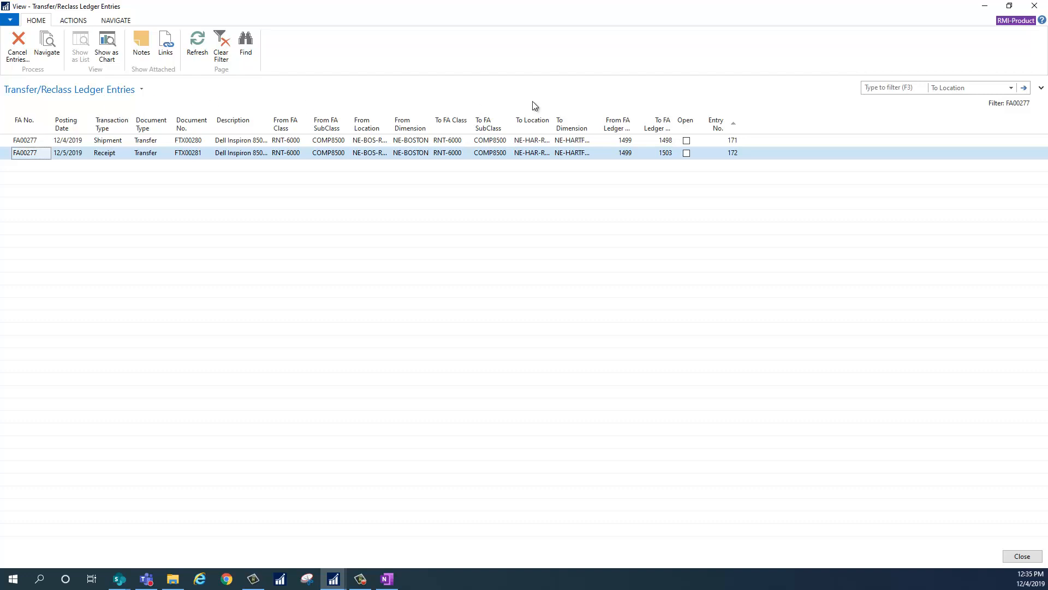
Close FA00277's windows and view FA00281's card from the fixed assets list filtered by No. 281, leaving that card minimized.
{"action": "left_click", "coordinate": [1034, 11]}
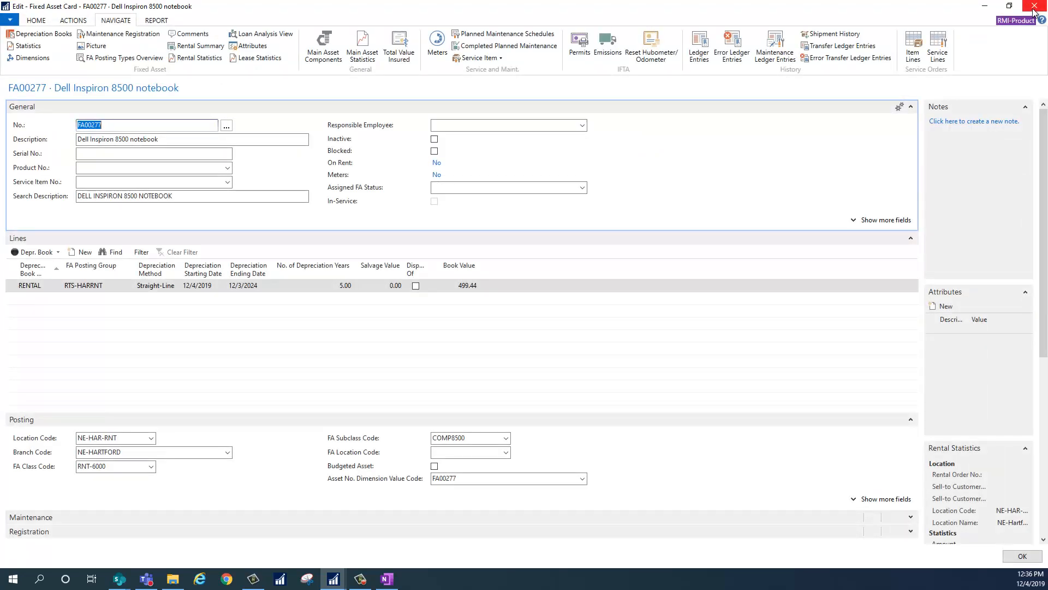
{"action": "left_click", "coordinate": [1034, 11]}
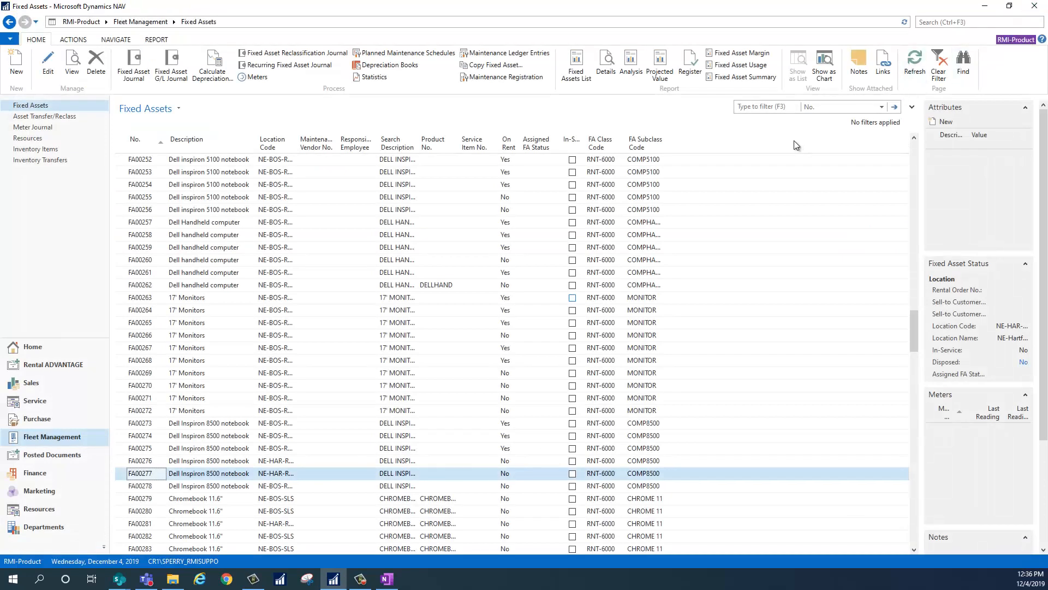
{"action": "left_click", "coordinate": [776, 108]}
{"action": "type", "text": "281"}
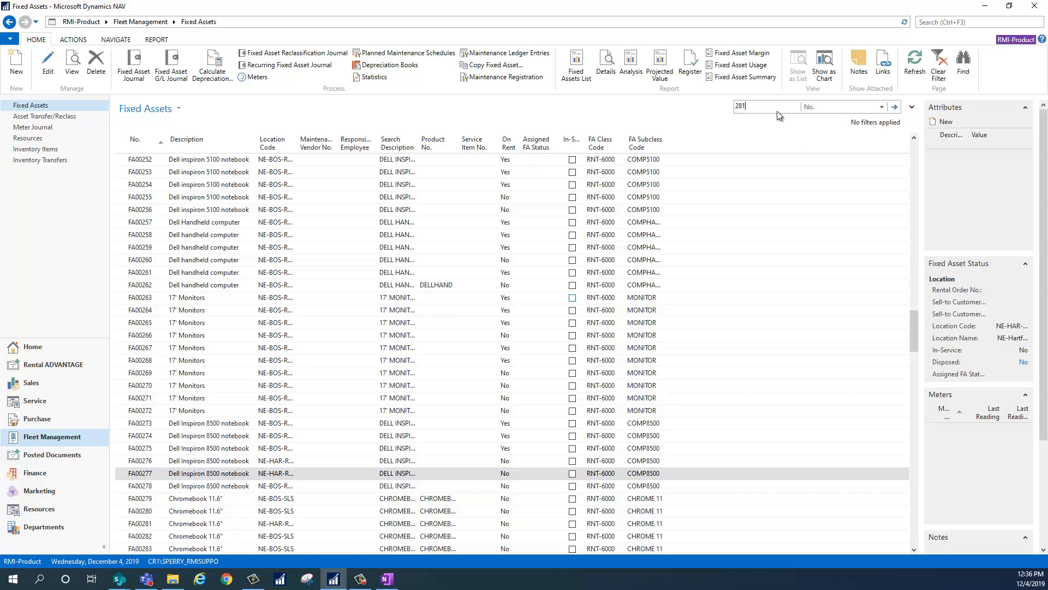
{"action": "key", "text": "Return"}
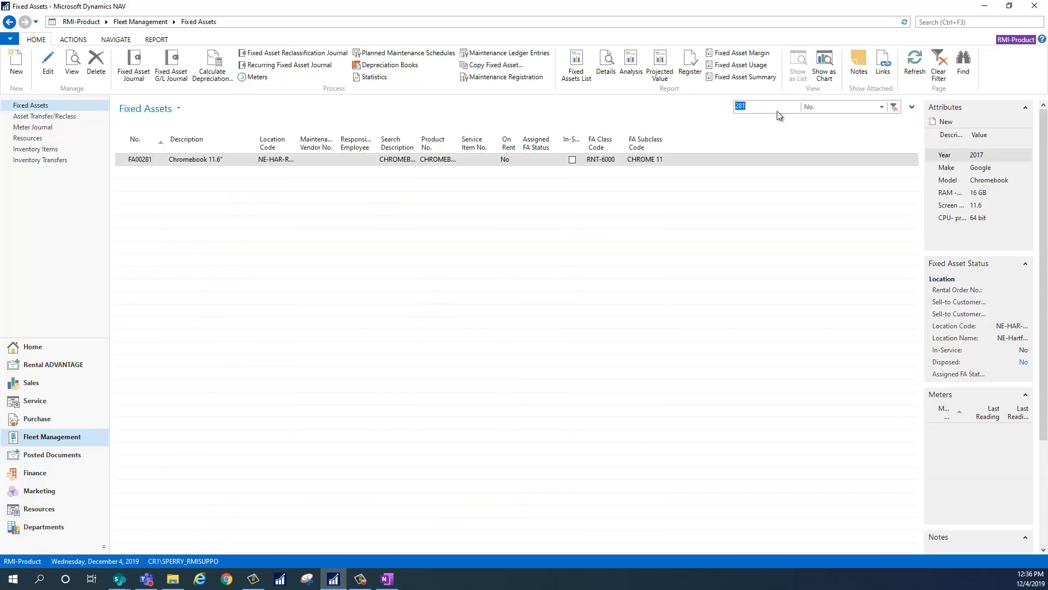
{"action": "key", "text": "ctrl+n"}
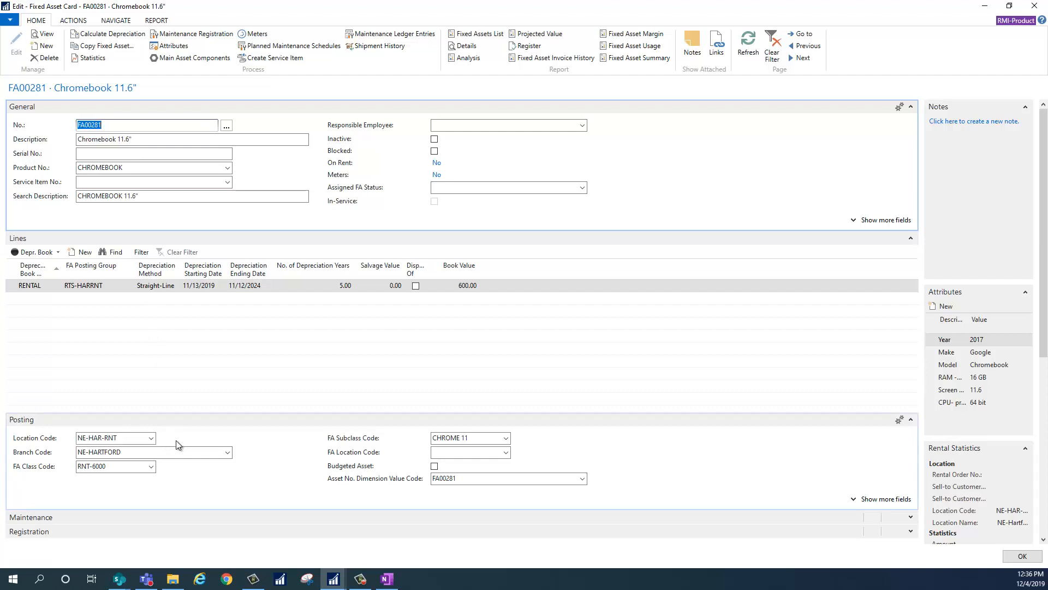
{"action": "left_click", "coordinate": [983, 6]}
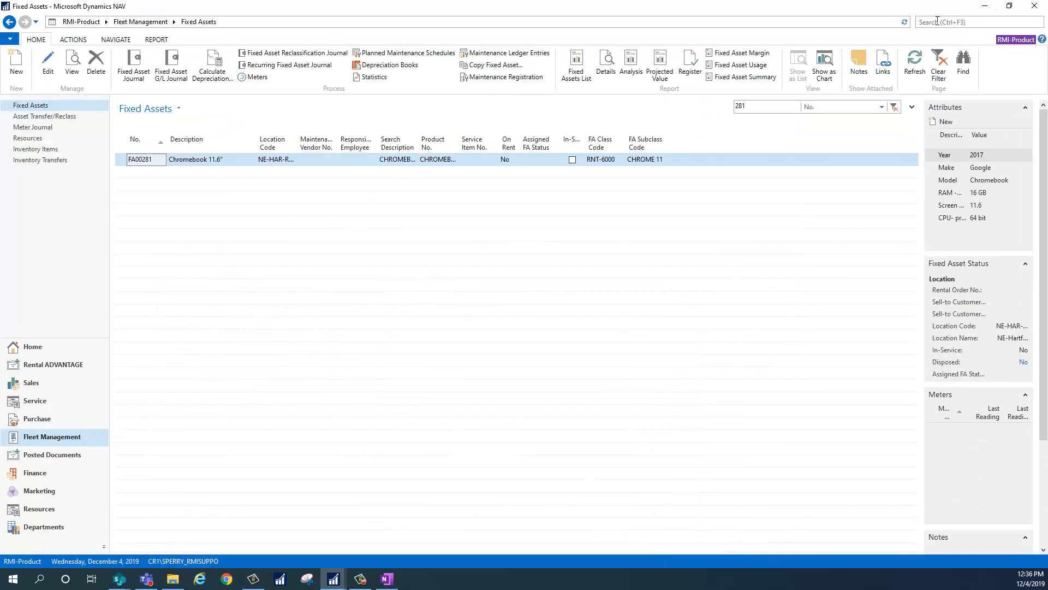
Search for "transf" to open the Transfer/Reclass Journal and switch it to the HARTFORD batch.
{"action": "left_click", "coordinate": [937, 21]}
{"action": "type", "text": "transf"}
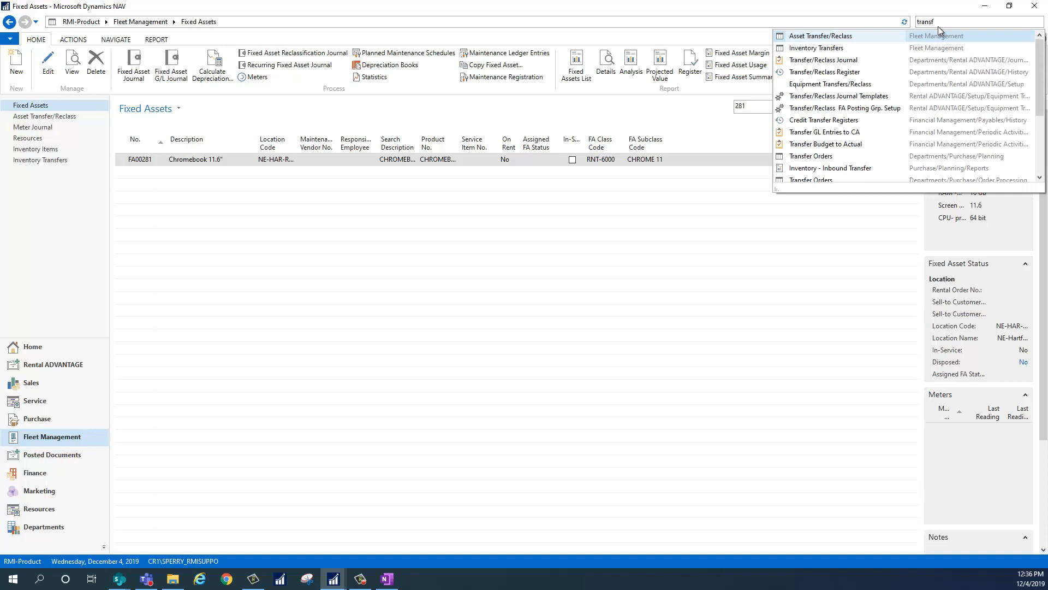
{"action": "left_click", "coordinate": [829, 60]}
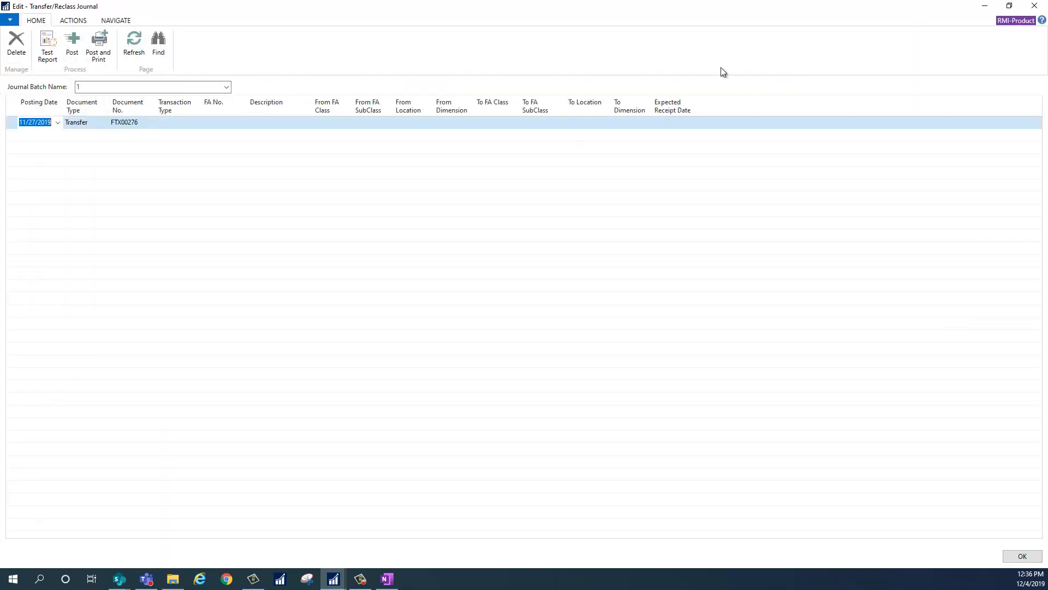
{"action": "left_click", "coordinate": [221, 86]}
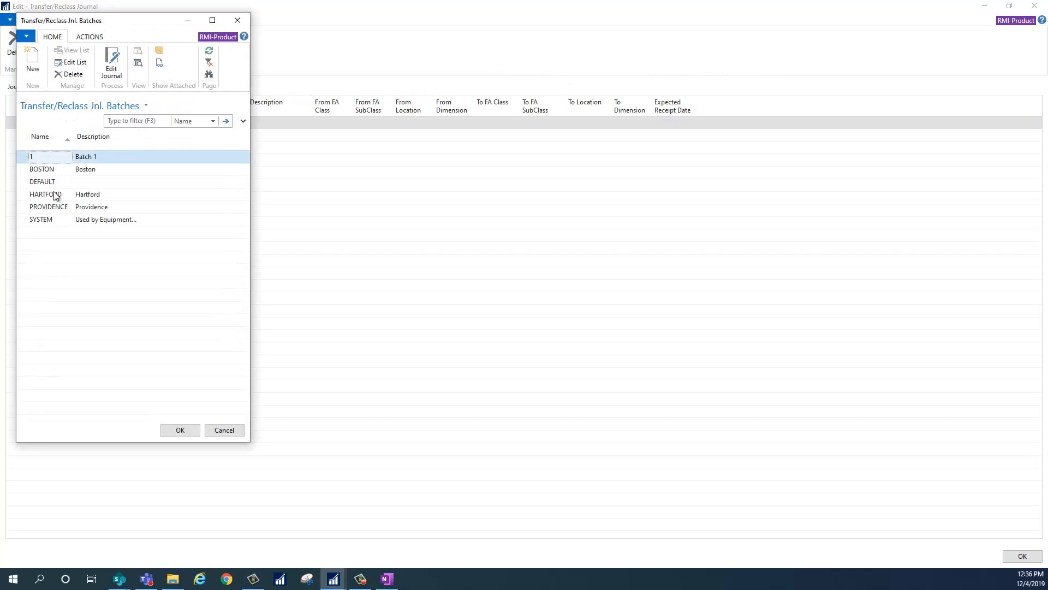
{"action": "left_click", "coordinate": [53, 194]}
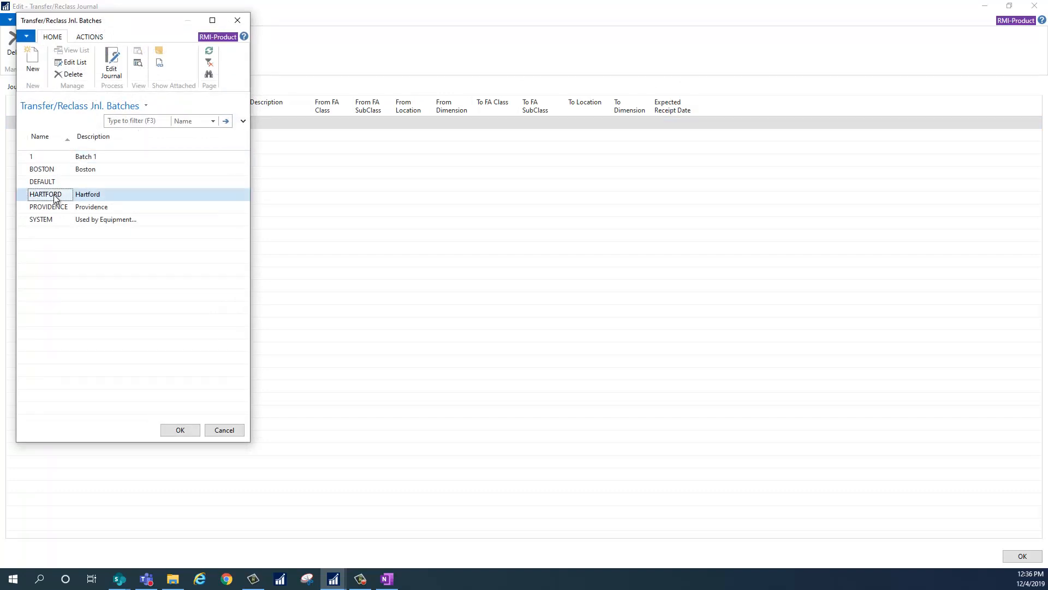
{"action": "left_click", "coordinate": [174, 429]}
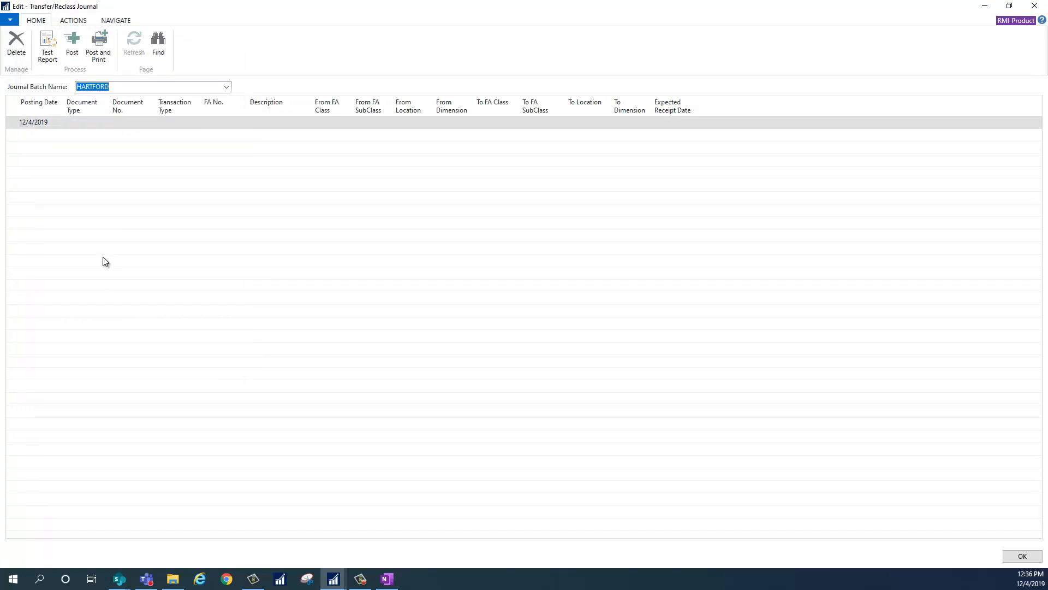
Set the journal line's document type to Transfer and leave its transaction type blank.
{"action": "left_click", "coordinate": [87, 121]}
{"action": "left_click", "coordinate": [102, 122]}
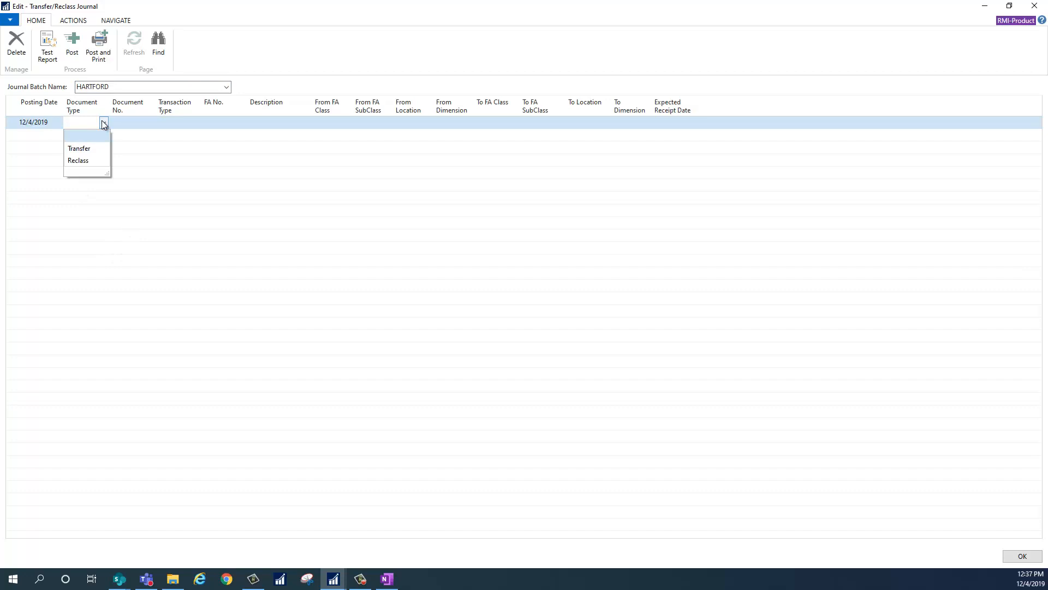
{"action": "left_click", "coordinate": [78, 148]}
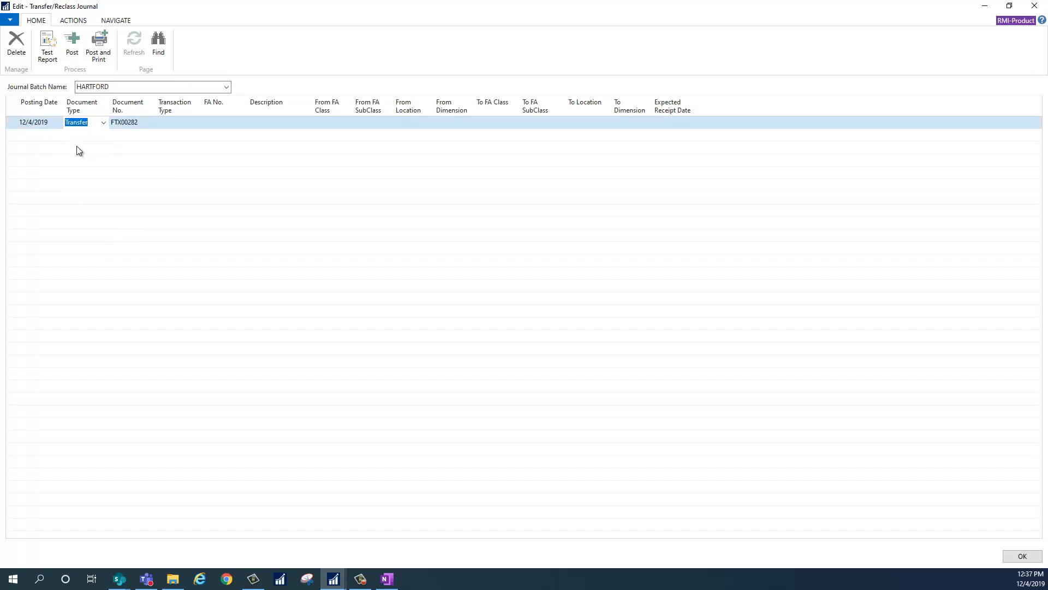
{"action": "left_click", "coordinate": [182, 121]}
{"action": "left_click", "coordinate": [196, 123]}
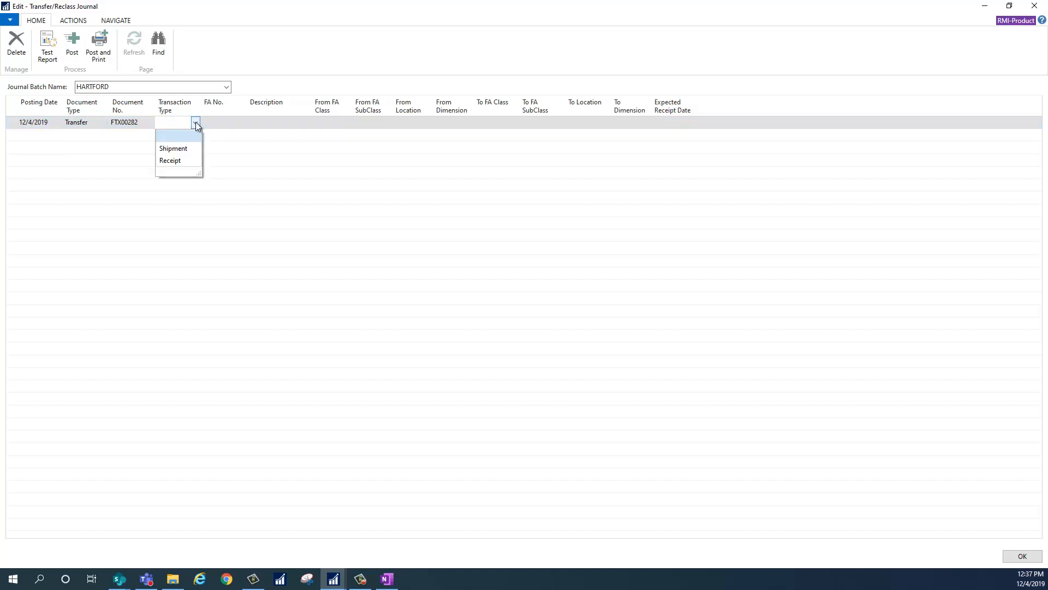
{"action": "left_click", "coordinate": [184, 135]}
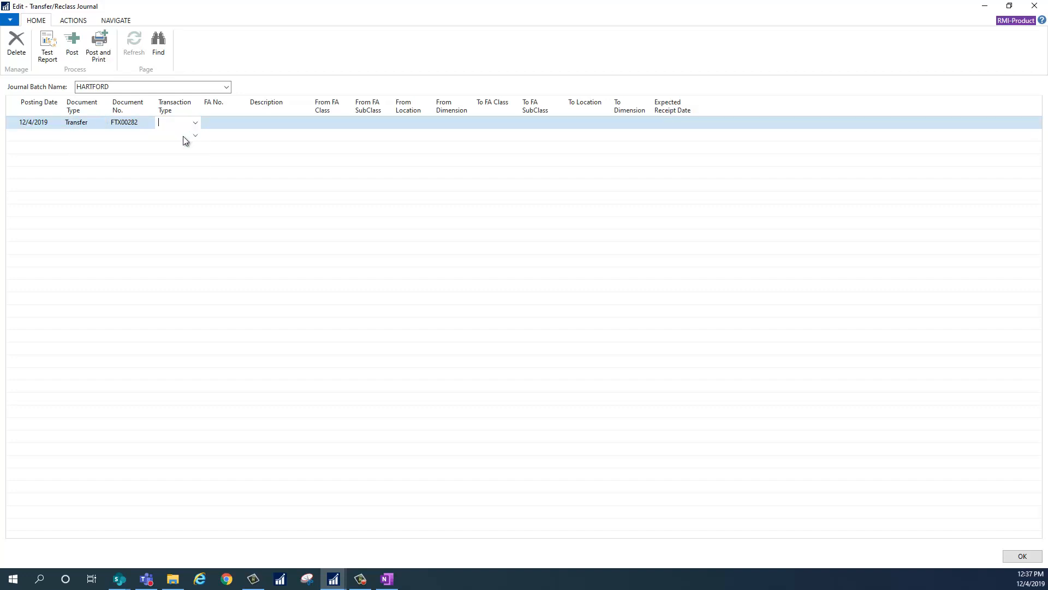
Look up the line's asset in the fixed asset list filtered by No. 281 and select Chromebook FA00281.
{"action": "left_click", "coordinate": [228, 122]}
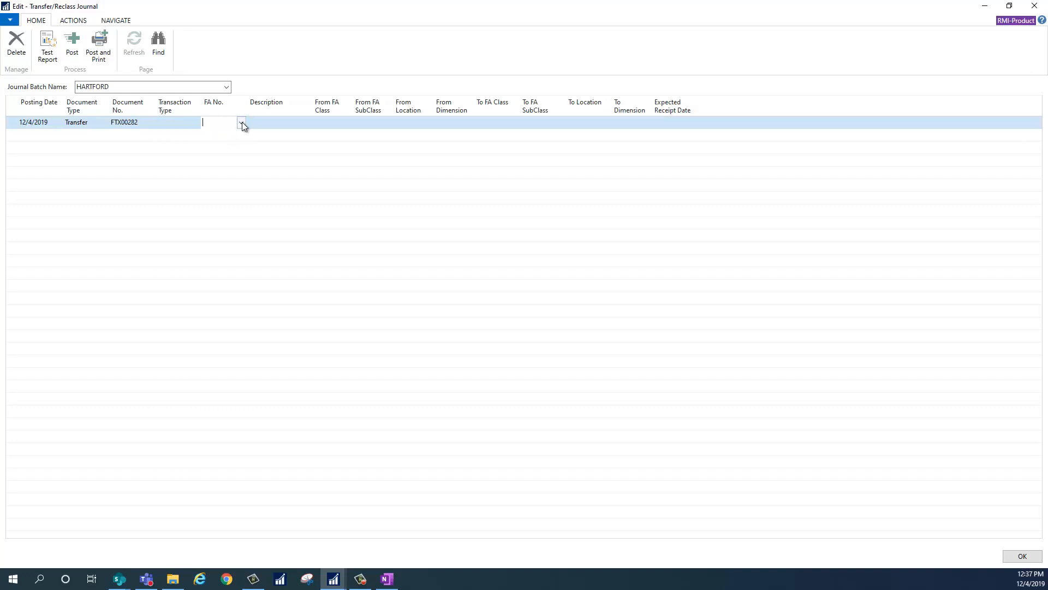
{"action": "left_click", "coordinate": [241, 122]}
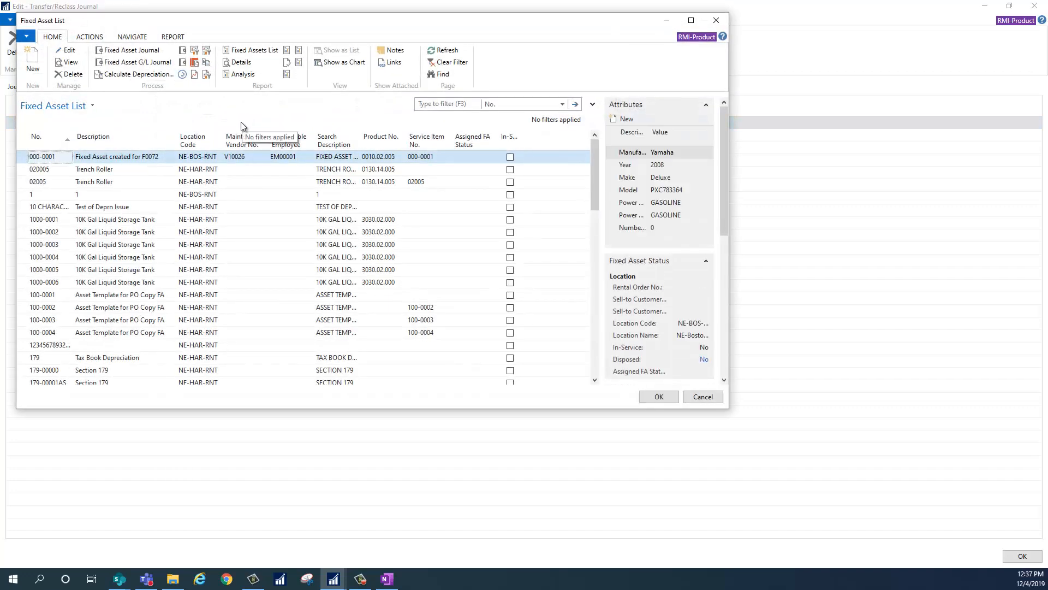
{"action": "left_click", "coordinate": [424, 107]}
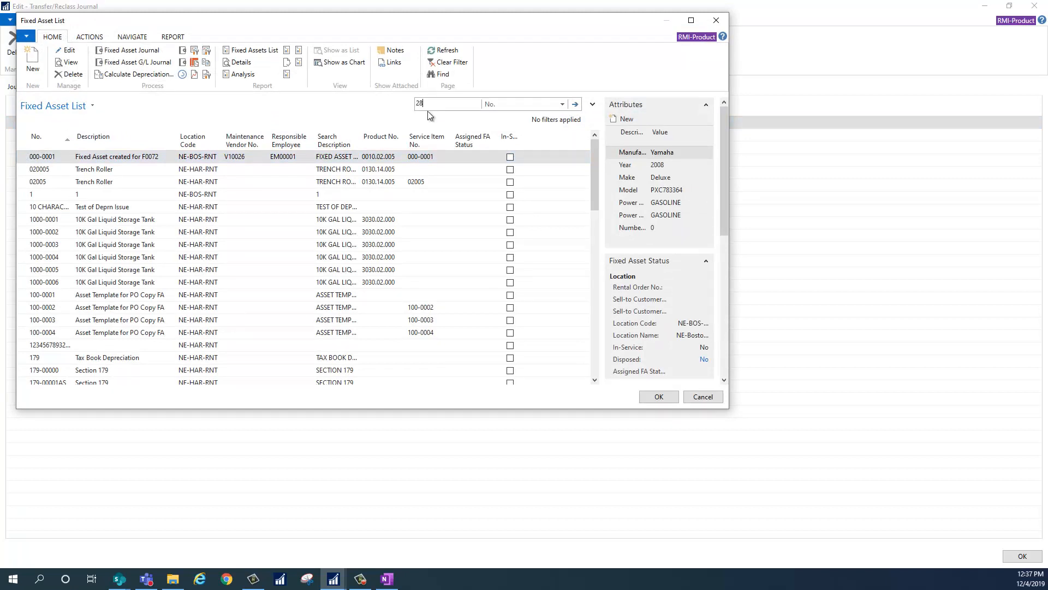
{"action": "key", "text": "Return"}
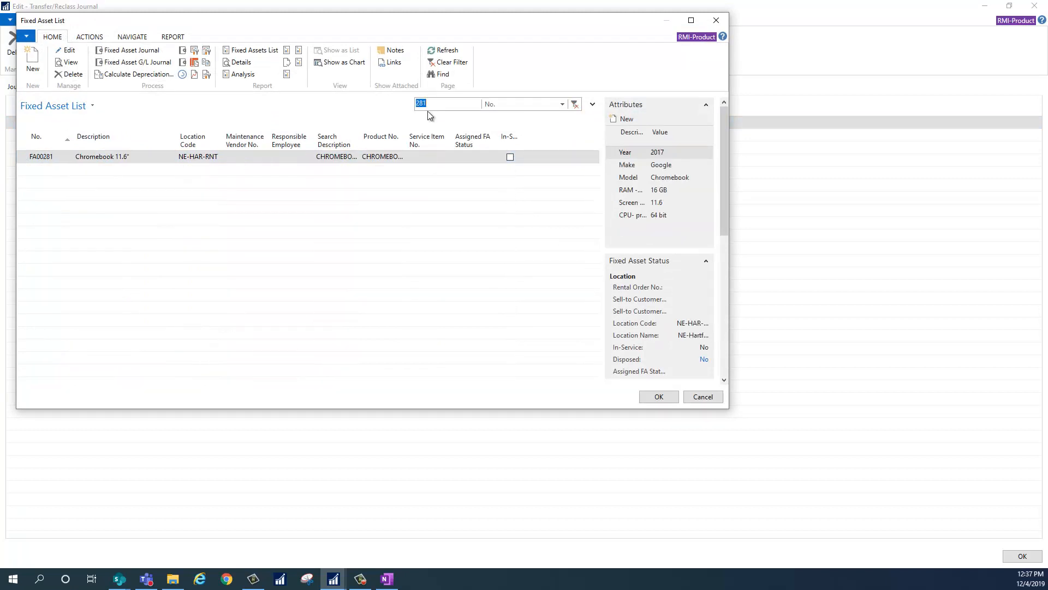
{"action": "left_click", "coordinate": [646, 393]}
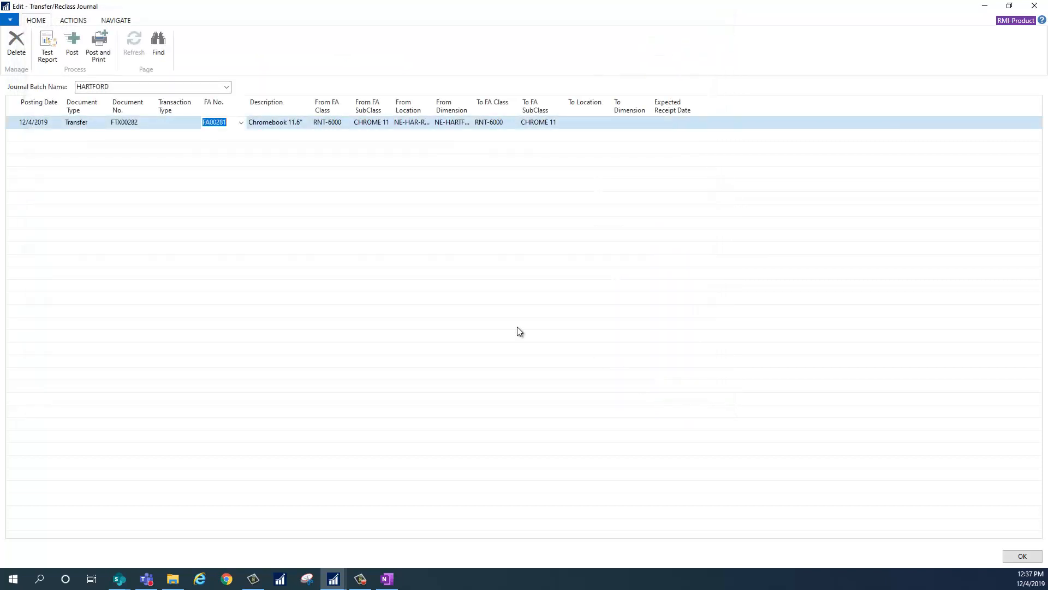
Set the line's To Location to NE-PRO-SLS and leave the expected receipt date blank.
{"action": "left_click", "coordinate": [600, 123]}
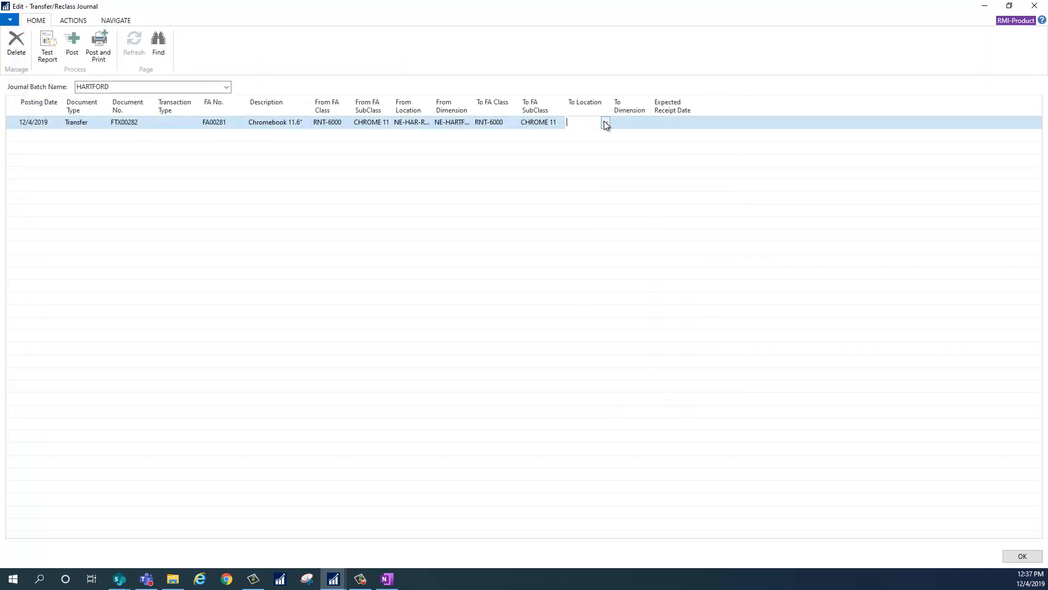
{"action": "left_click", "coordinate": [605, 124]}
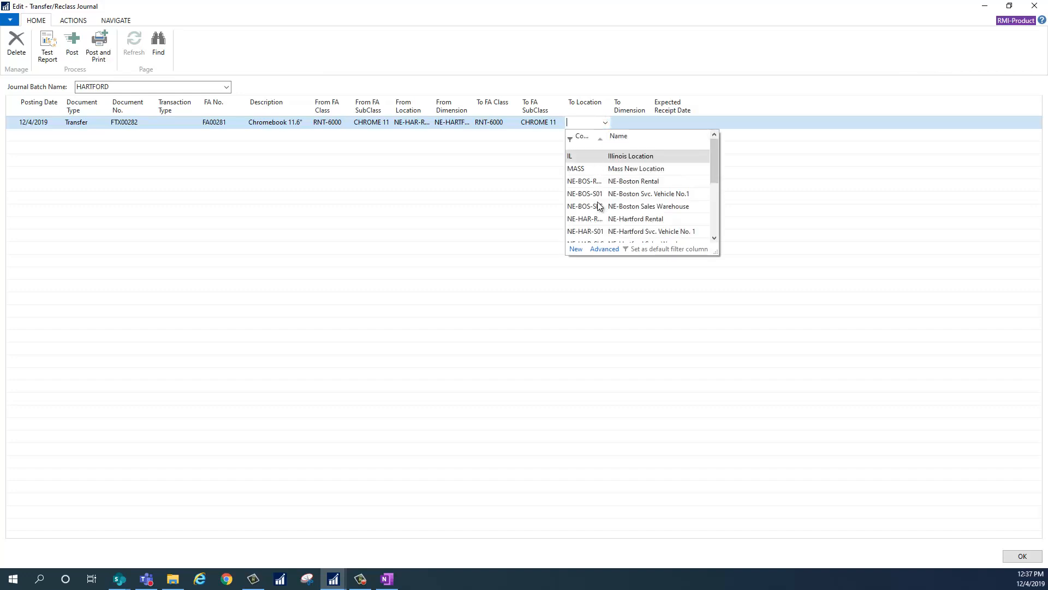
{"action": "scroll", "coordinate": [607, 205], "scroll_direction": "down", "scroll_amount": 1}
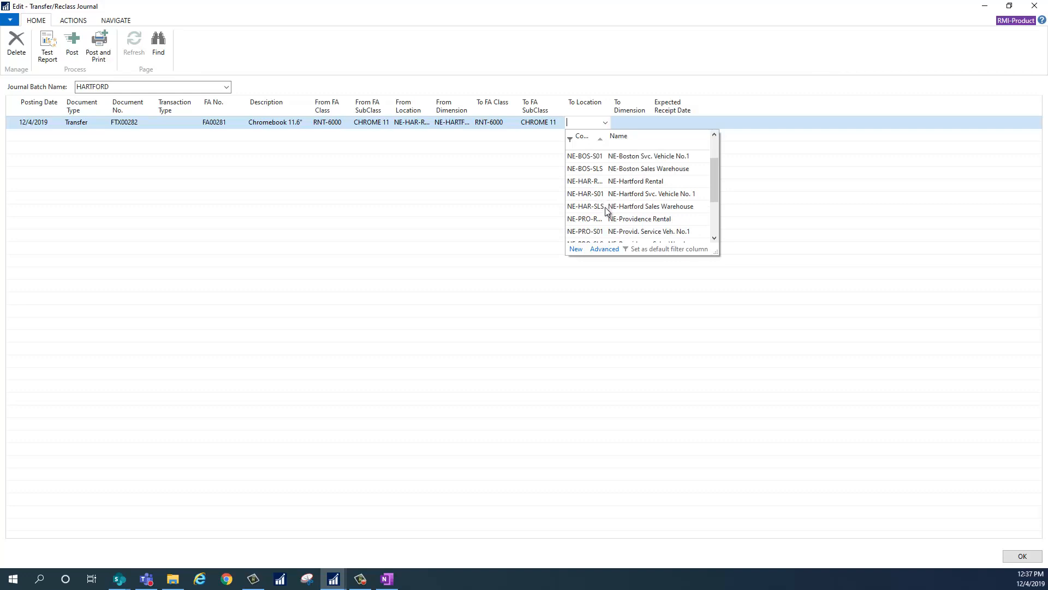
{"action": "scroll", "coordinate": [607, 207], "scroll_direction": "down", "scroll_amount": 1}
{"action": "left_click", "coordinate": [590, 206]}
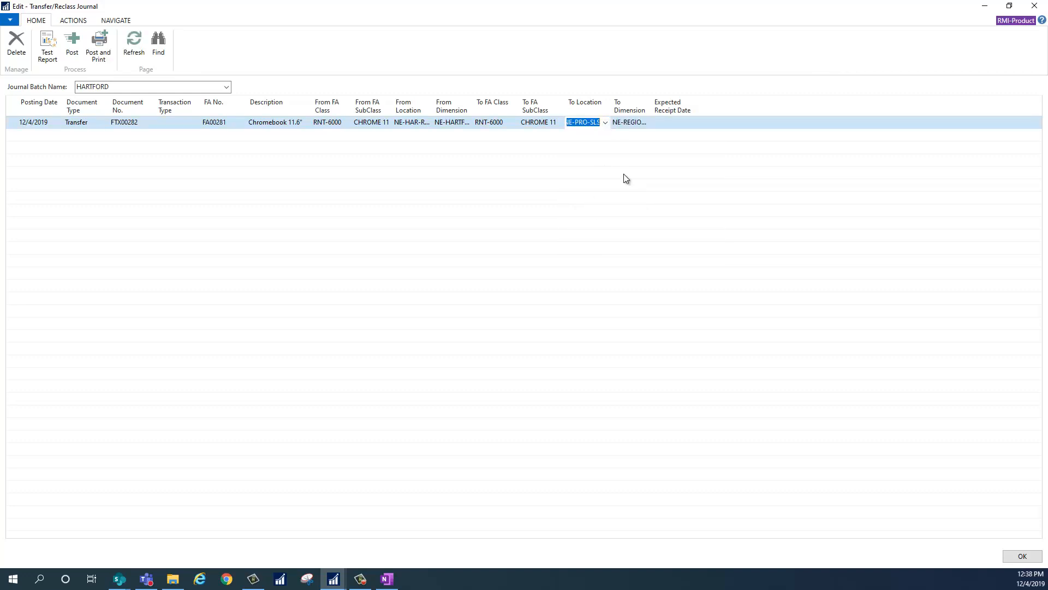
{"action": "key", "text": "Tab"}
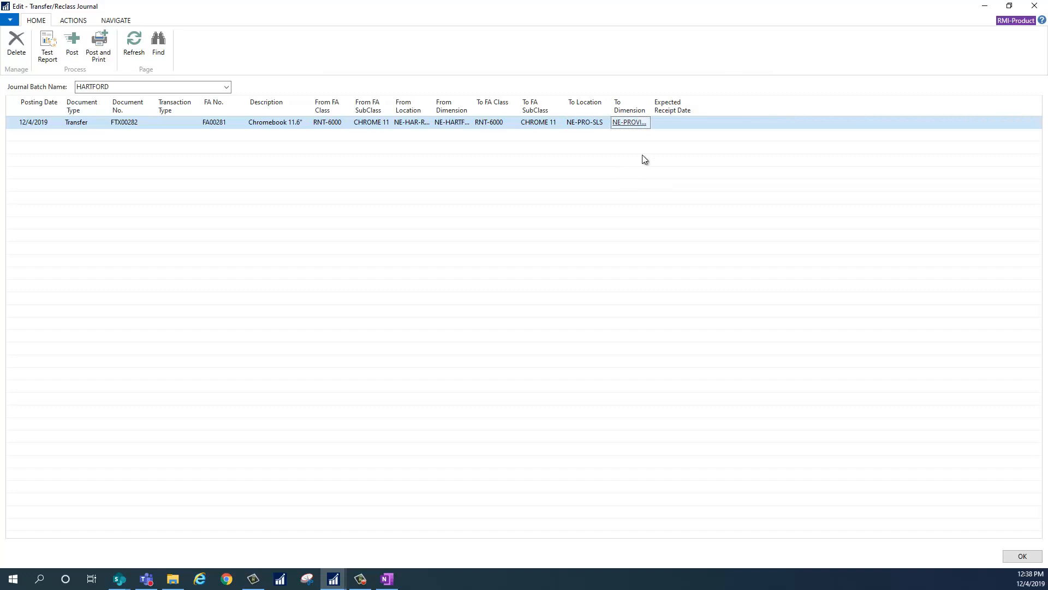
{"action": "left_click", "coordinate": [671, 125]}
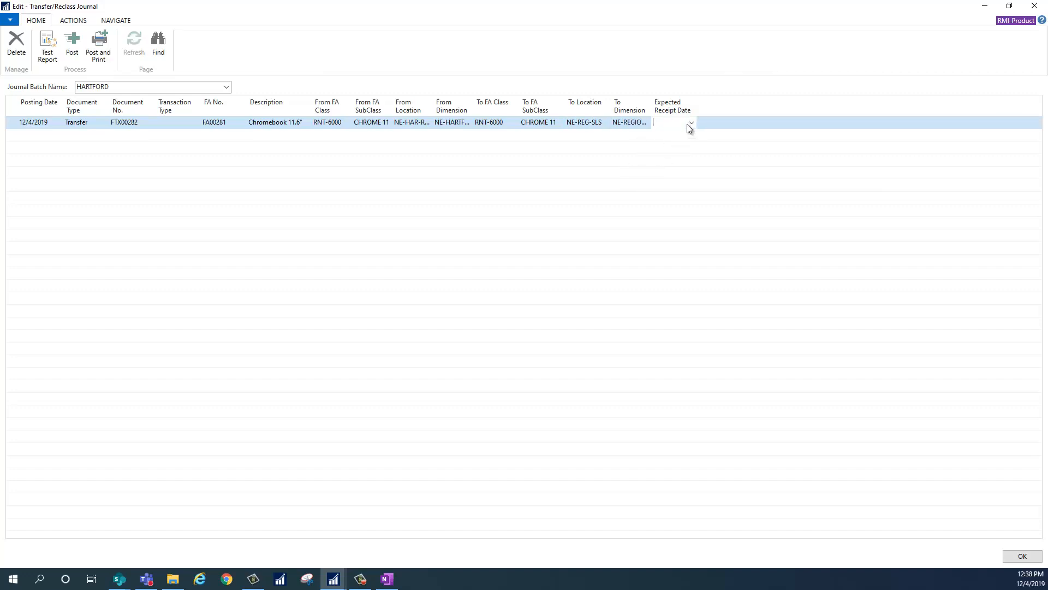
Post the HARTFORD batch's transfer line for FA00281 and close the journal.
{"action": "left_click", "coordinate": [71, 47]}
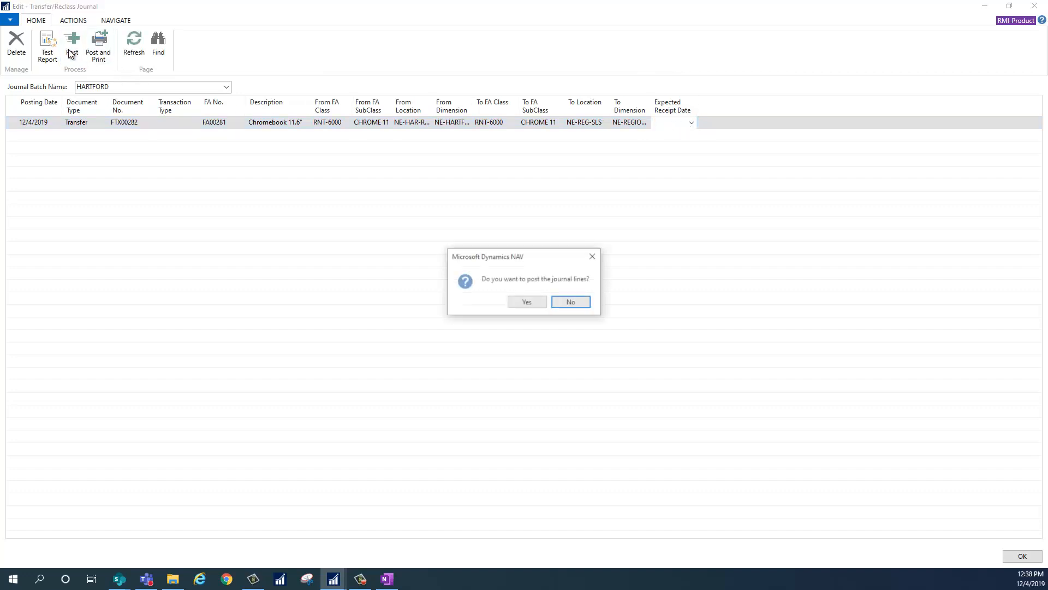
{"action": "left_click", "coordinate": [525, 304]}
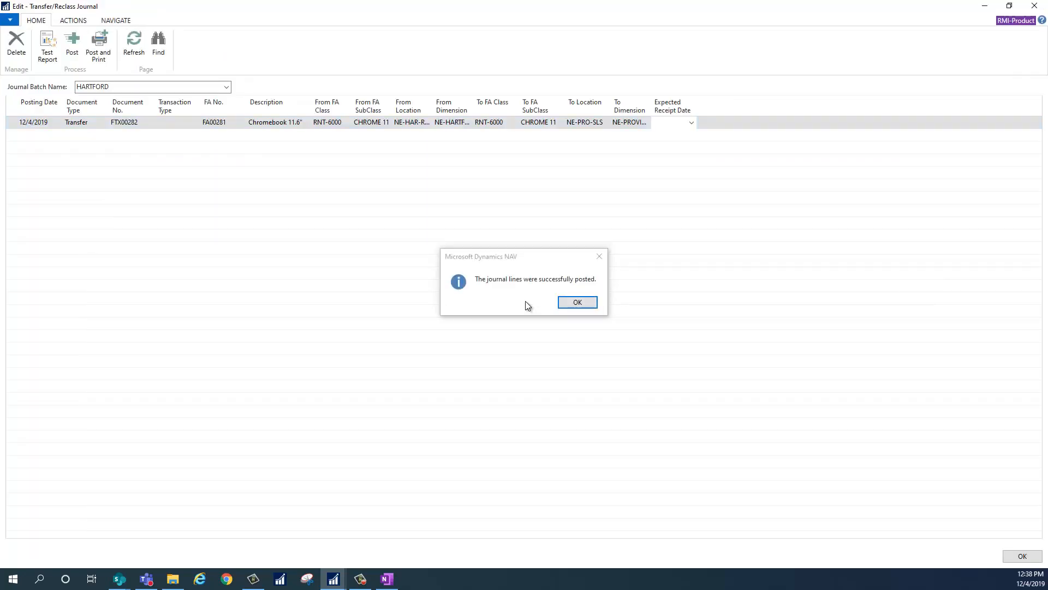
{"action": "left_click", "coordinate": [568, 304]}
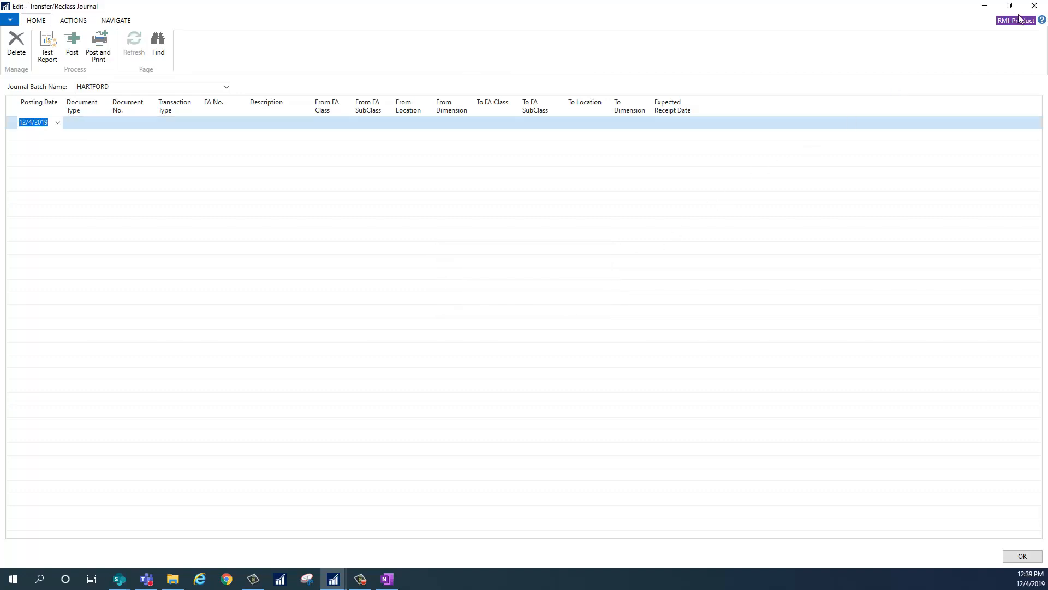
{"action": "left_click", "coordinate": [1033, 7]}
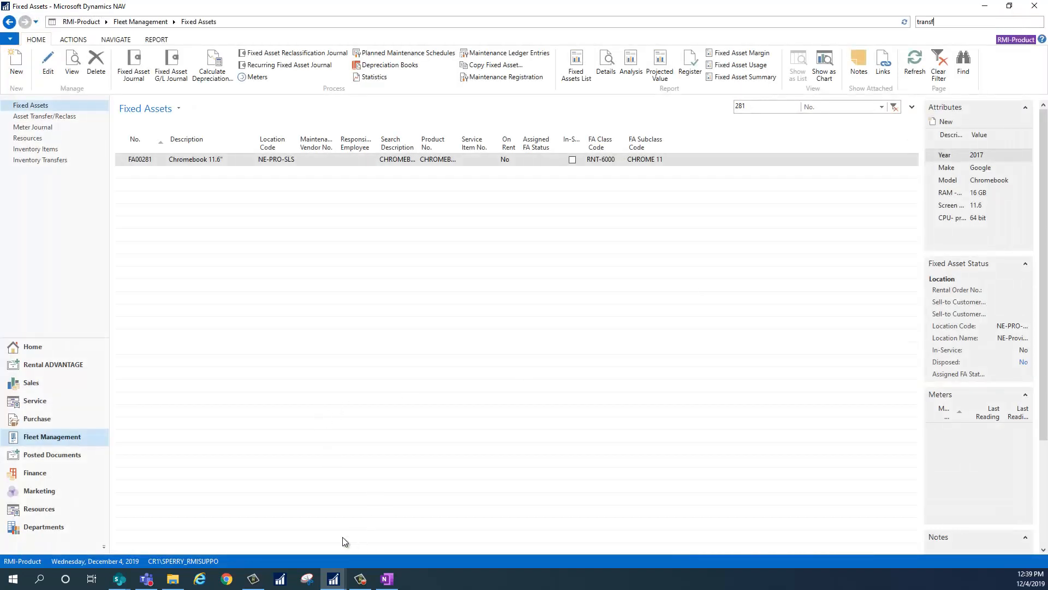
Return to FA00281's fixed asset card and open its transfer ledger entries.
{"action": "mouse_move", "coordinate": [333, 579]}
{"action": "left_click", "coordinate": [399, 494]}
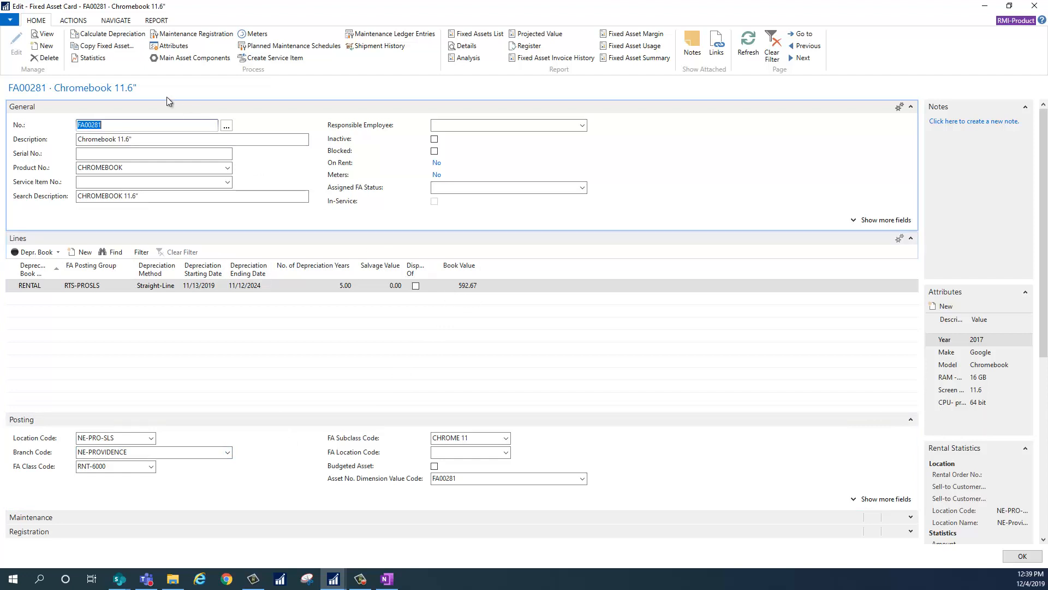
{"action": "left_click", "coordinate": [114, 22]}
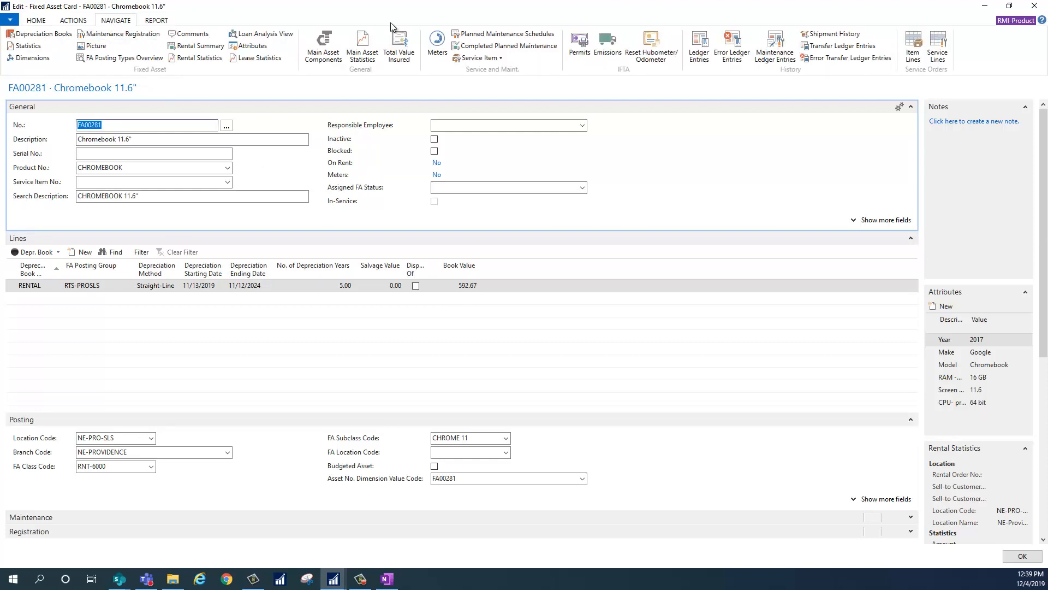
{"action": "left_click", "coordinate": [819, 46]}
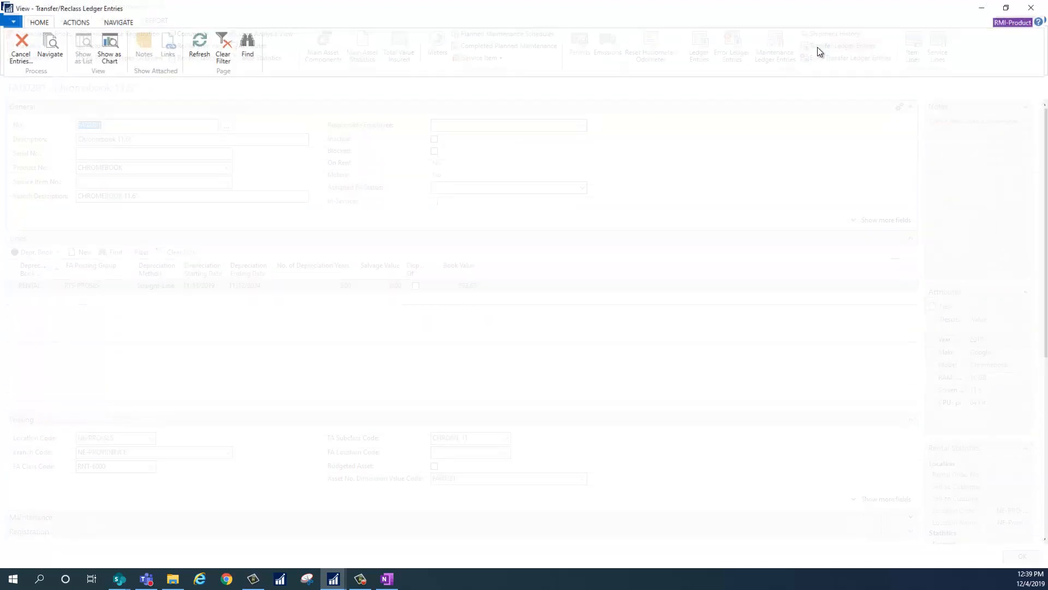